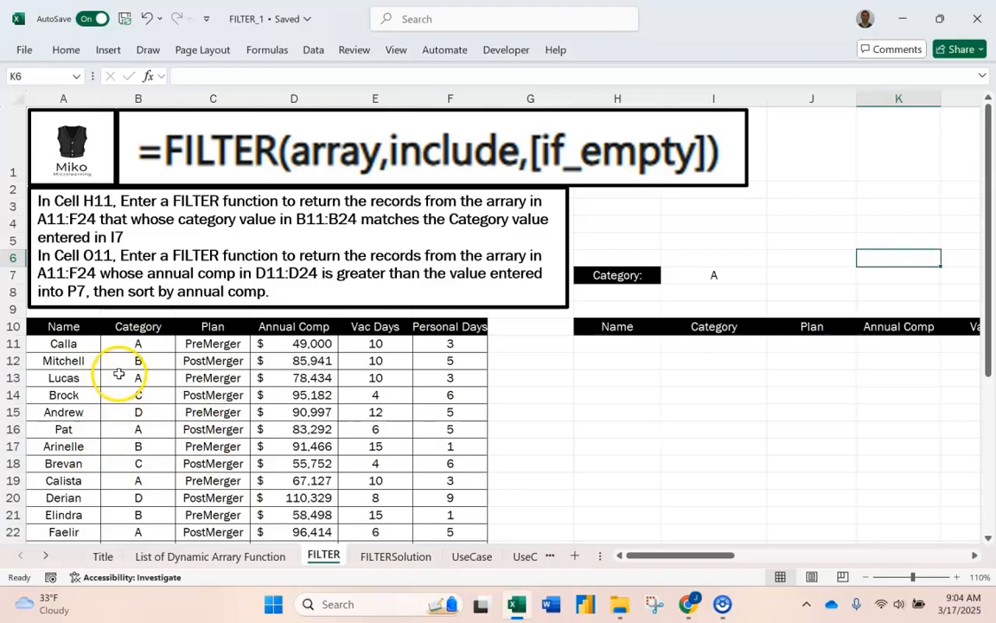
# Show the category choices available in cell I7 and pick A
pyautogui.scroll(-2, 407, 472)
pyautogui.scroll(1, 410, 473)
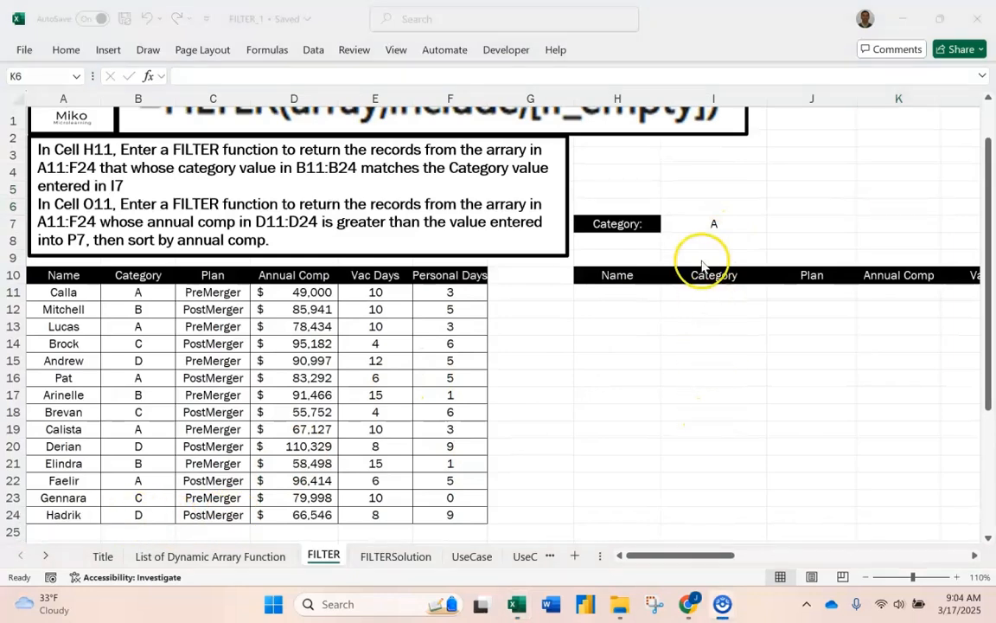
pyautogui.click(746, 224)
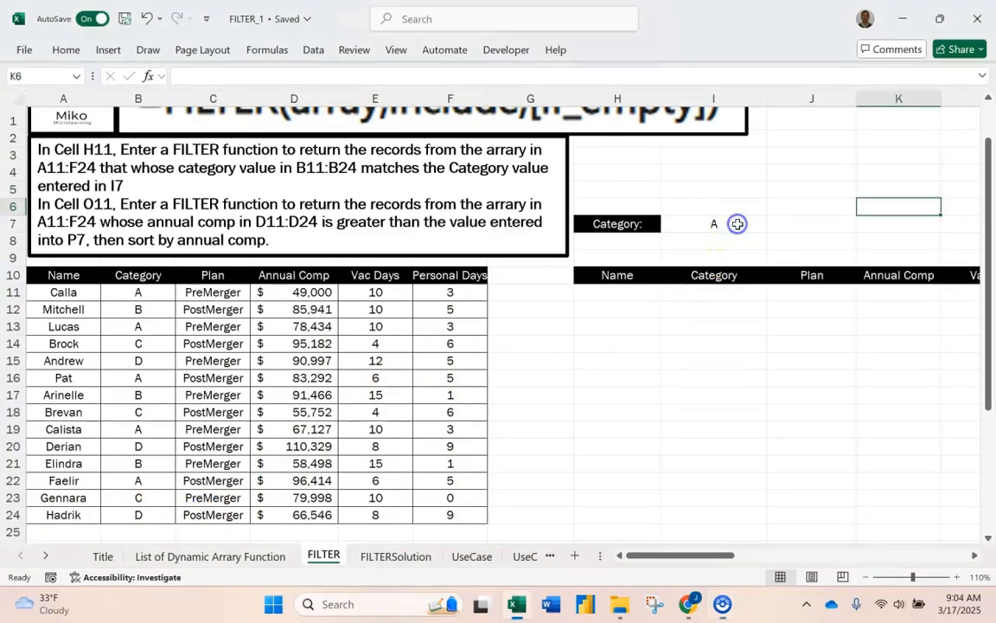
pyautogui.click(774, 225)
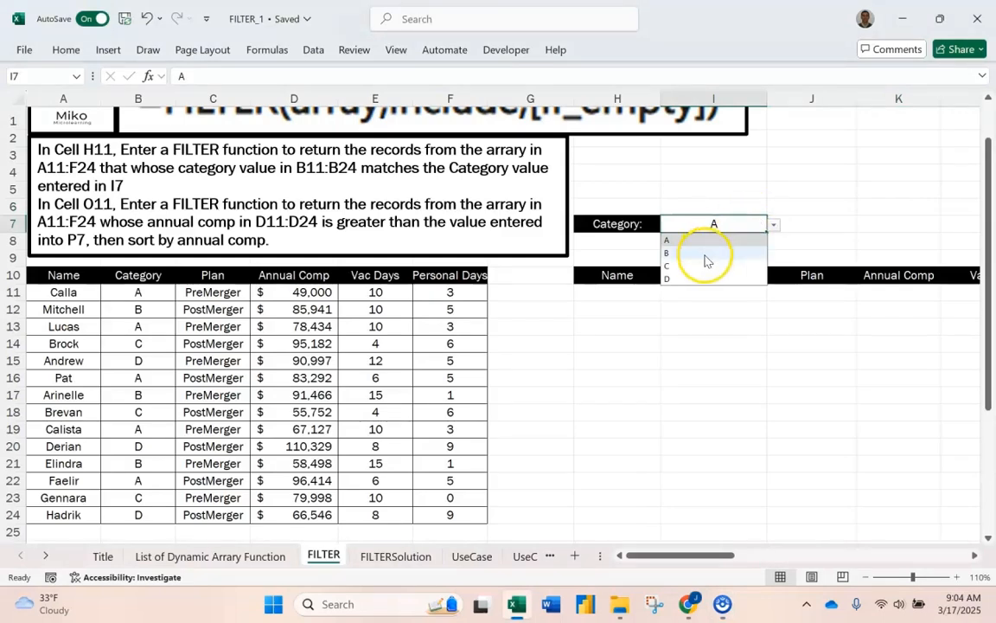
pyautogui.click(731, 240)
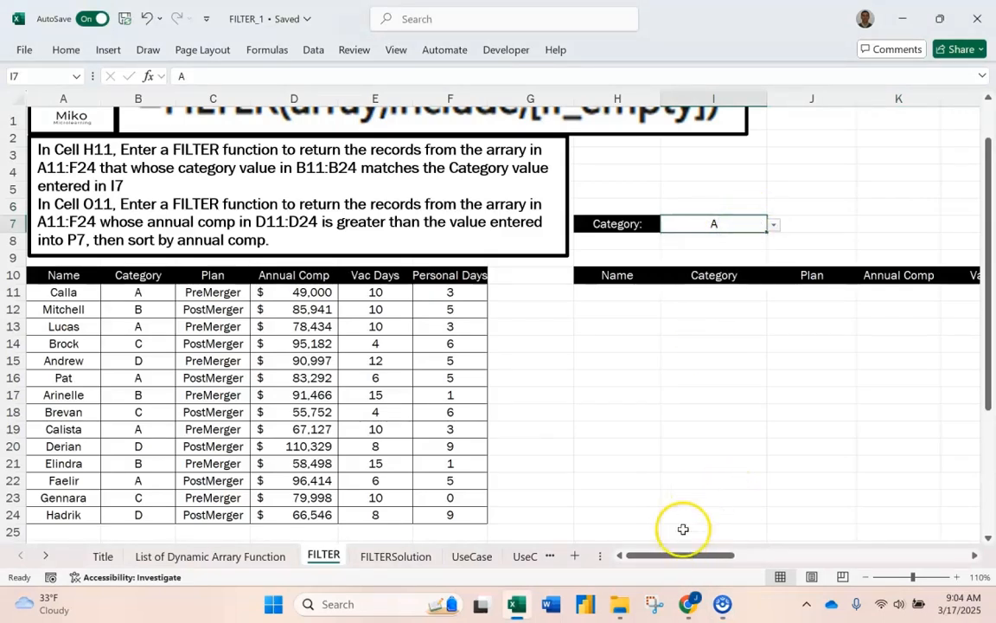
# Start a FILTER formula in cell H11 with A11:F24 as the array
pyautogui.click(620, 295)
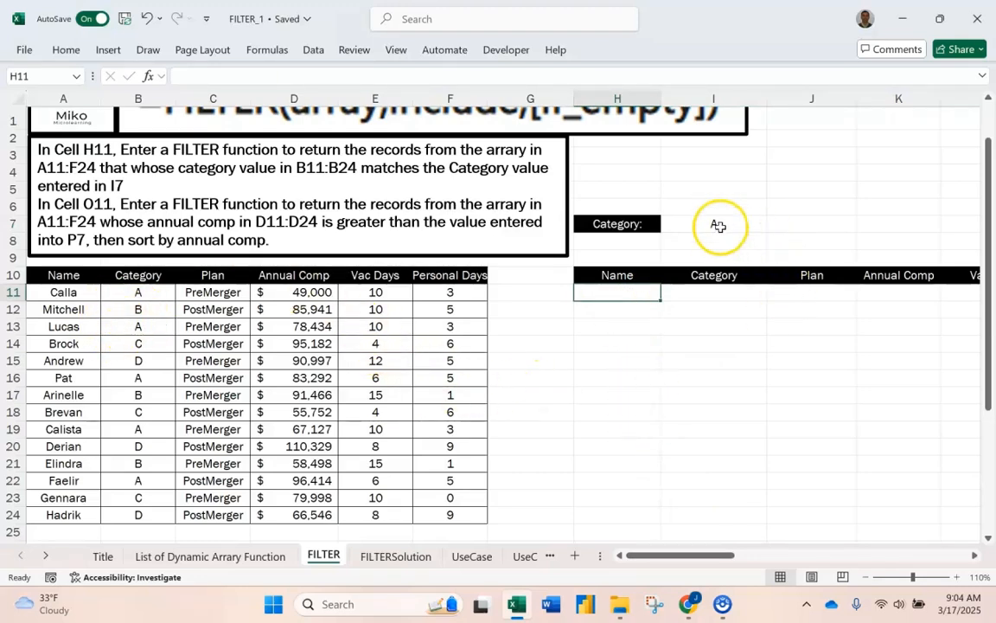
pyautogui.moveTo(717, 554); pyautogui.dragTo(734, 555)
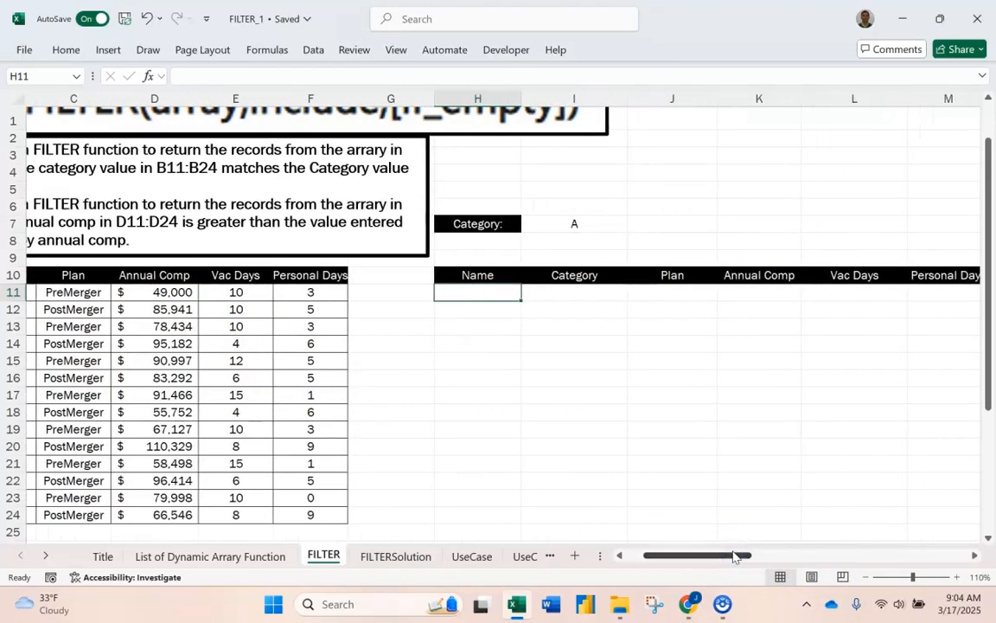
pyautogui.click(957, 578)
pyautogui.click(956, 578)
pyautogui.click(956, 578)
pyautogui.click(957, 578)
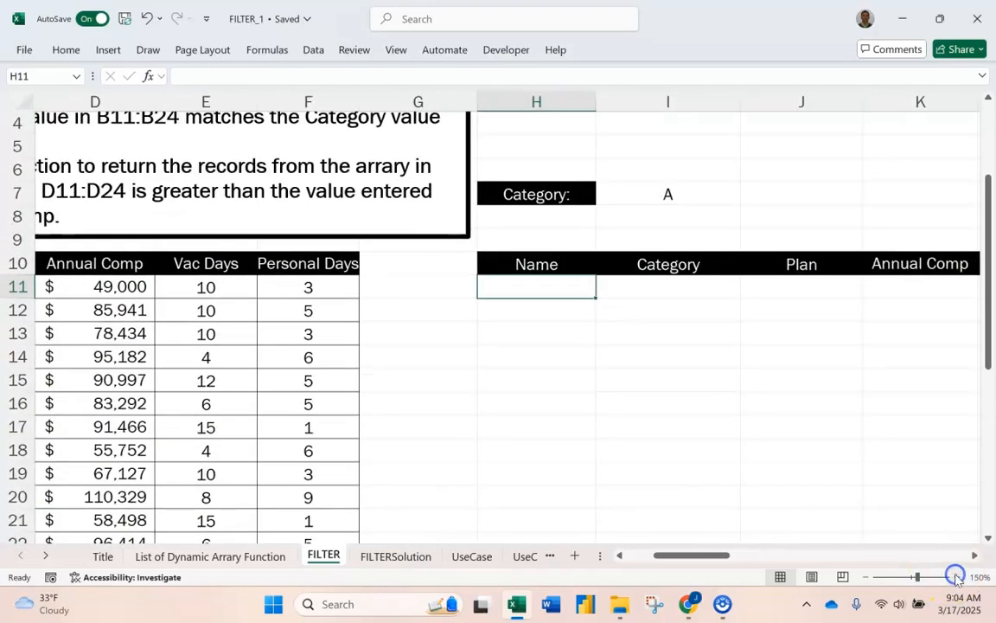
pyautogui.write('=filter(')
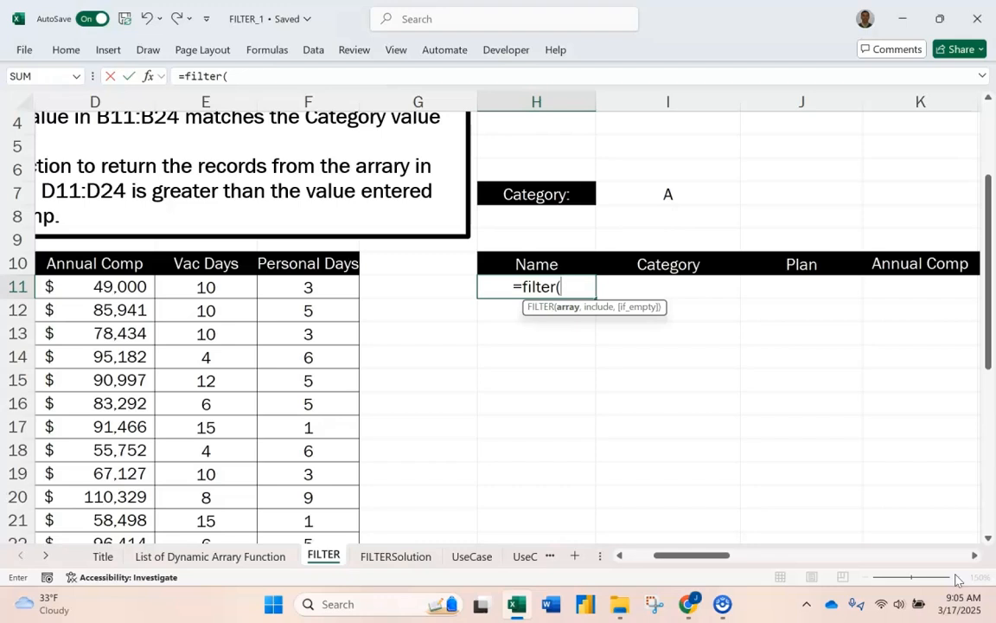
pyautogui.write('a')
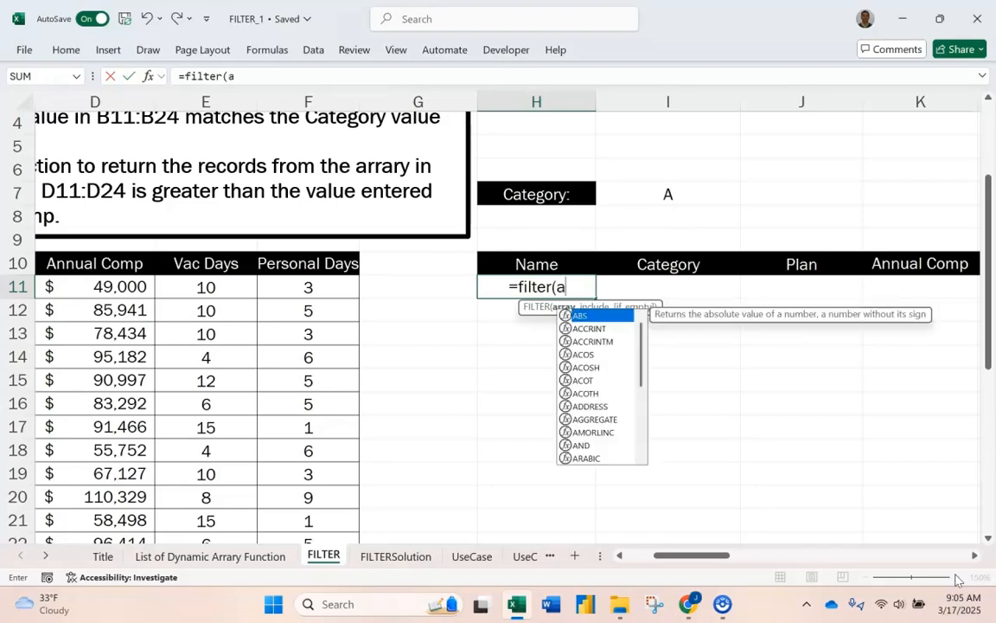
pyautogui.write('11:f25')
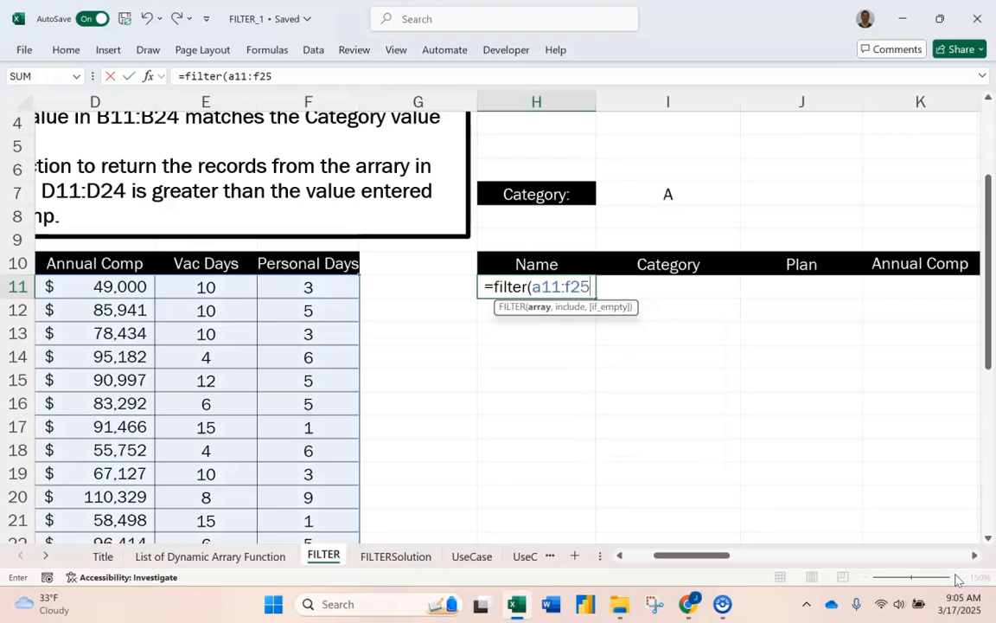
pyautogui.press('BackSpace')
pyautogui.write('4,')
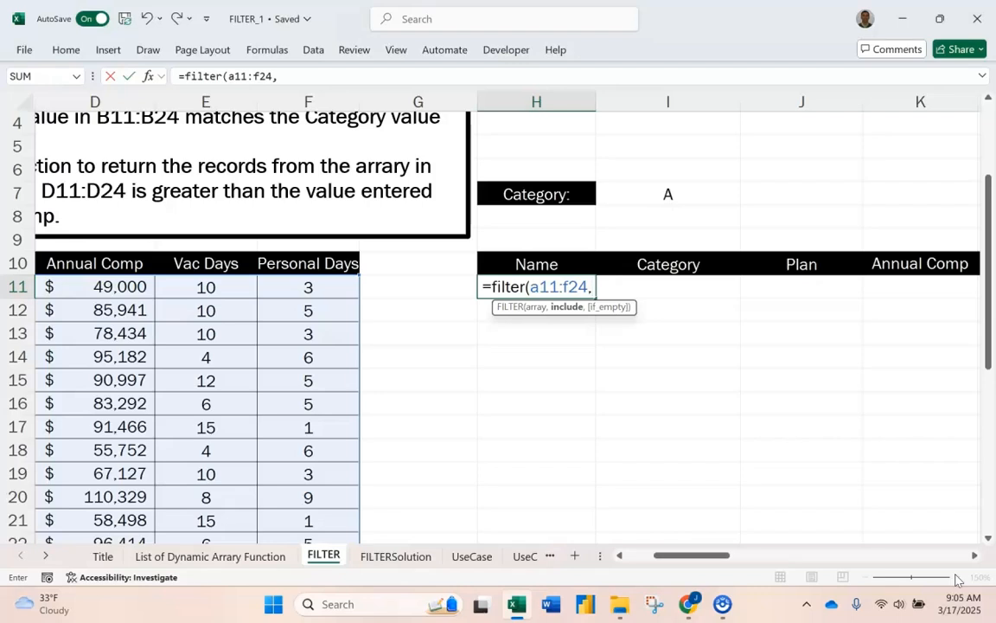
# Complete the H11 formula with the condition B11:B24=I7 and "Nothing Found" as the if_empty text
pyautogui.write('b')
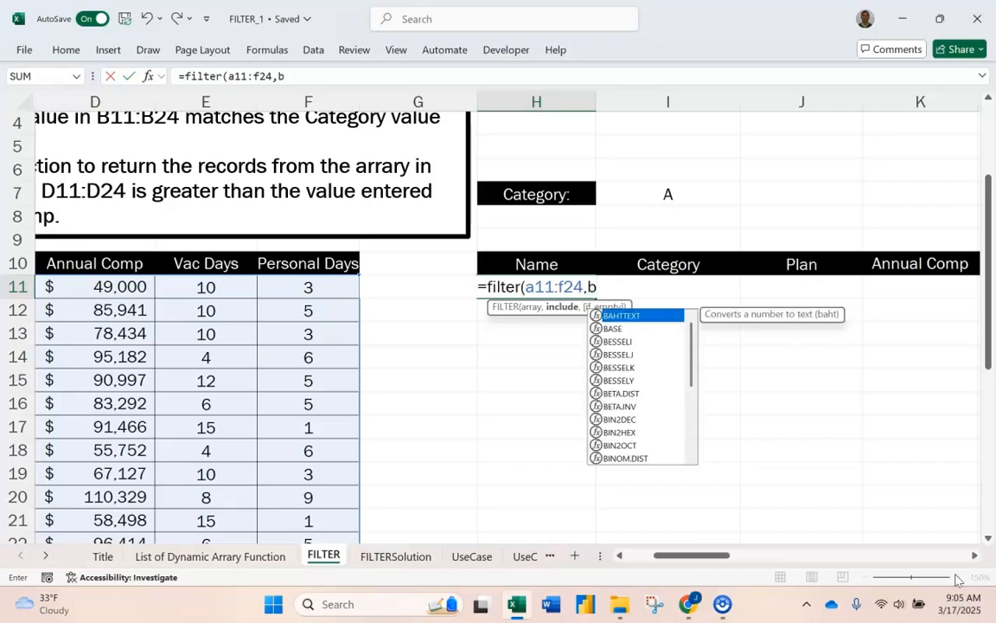
pyautogui.write('11:b25')
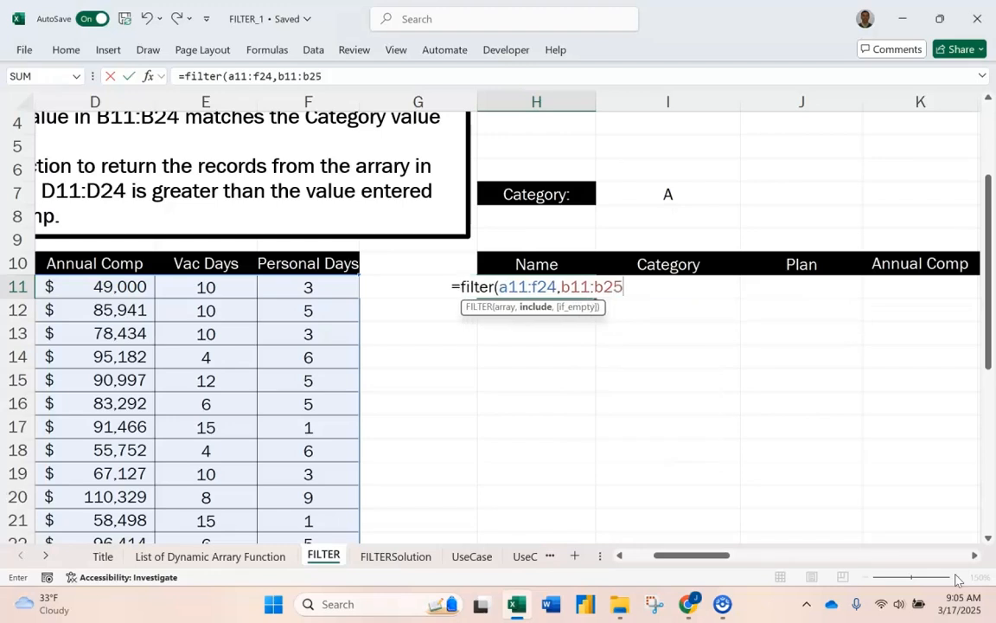
pyautogui.press('BackSpace')
pyautogui.write('4=')
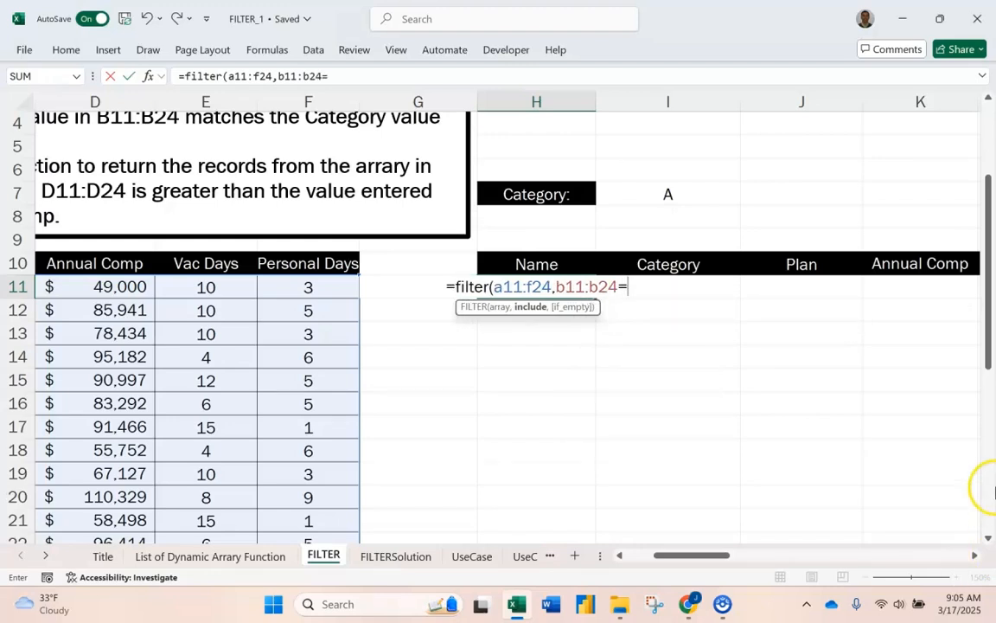
pyautogui.click(683, 188)
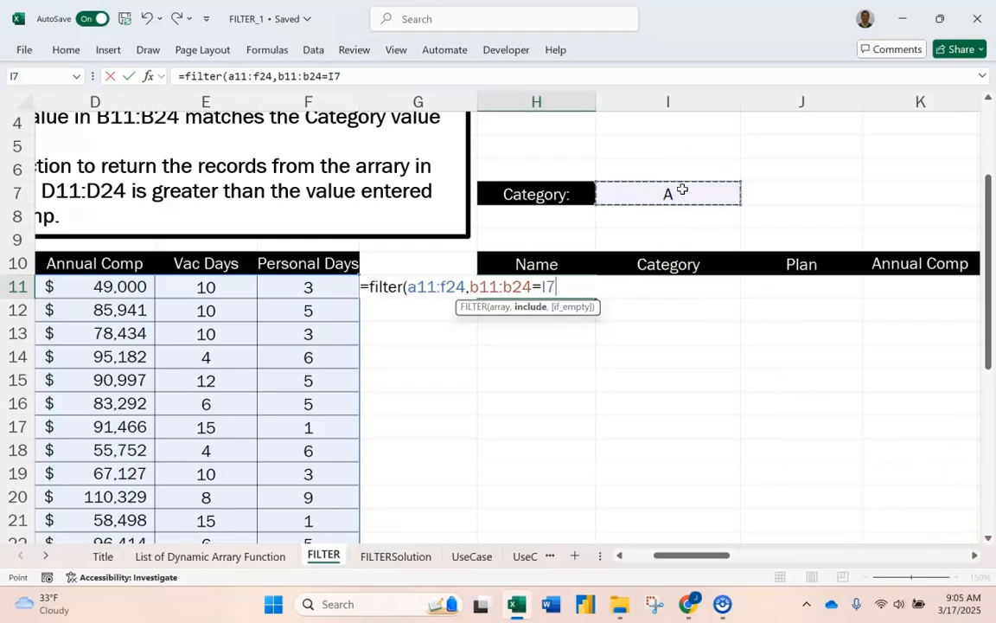
pyautogui.write(',"Nothing Found")')
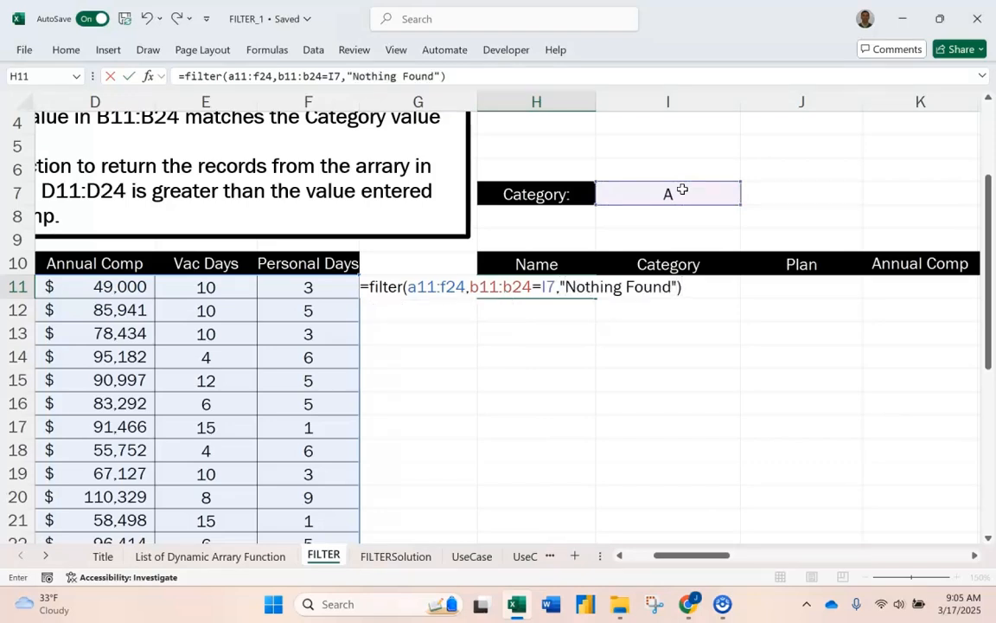
pyautogui.press('Return')
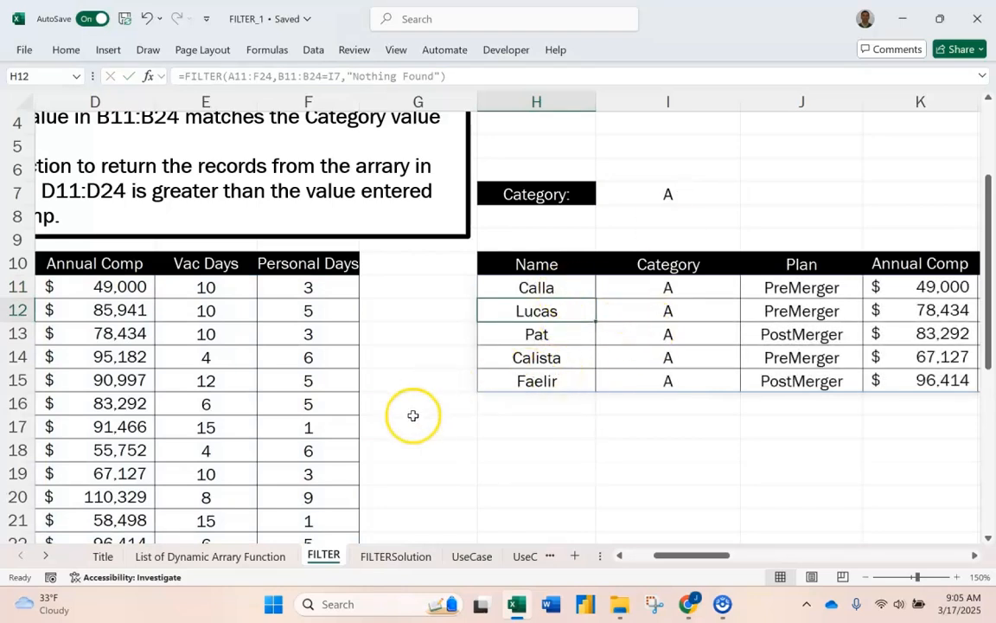
# Test the category filter by setting cell I7 to C, B and finally D
pyautogui.moveTo(692, 558)
pyautogui.mouseDown()
pyautogui.moveTo(665, 543)
pyautogui.moveTo(702, 542)
pyautogui.mouseUp()
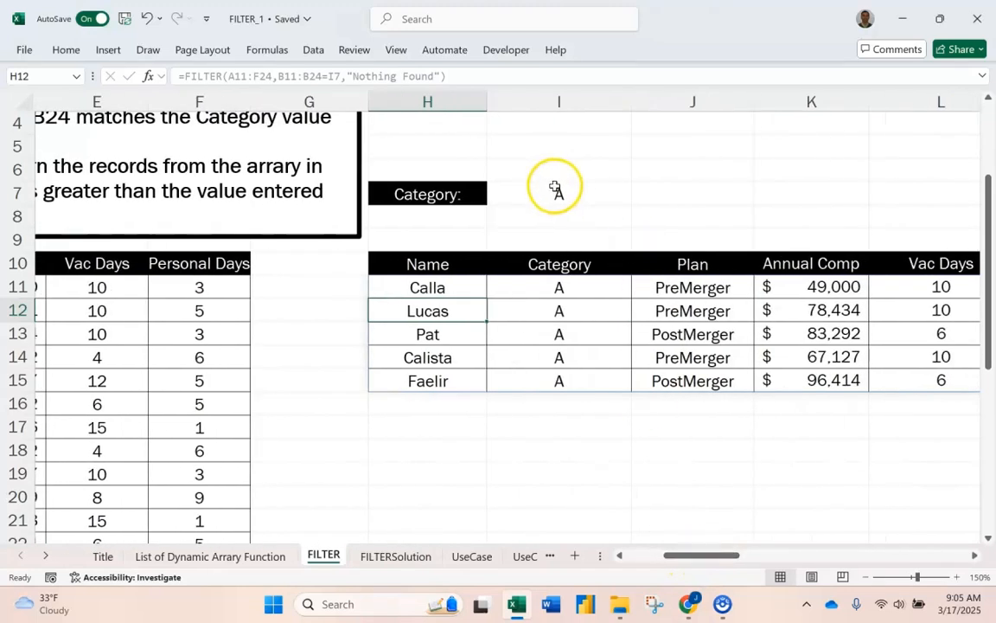
pyautogui.click(557, 190)
pyautogui.click(639, 195)
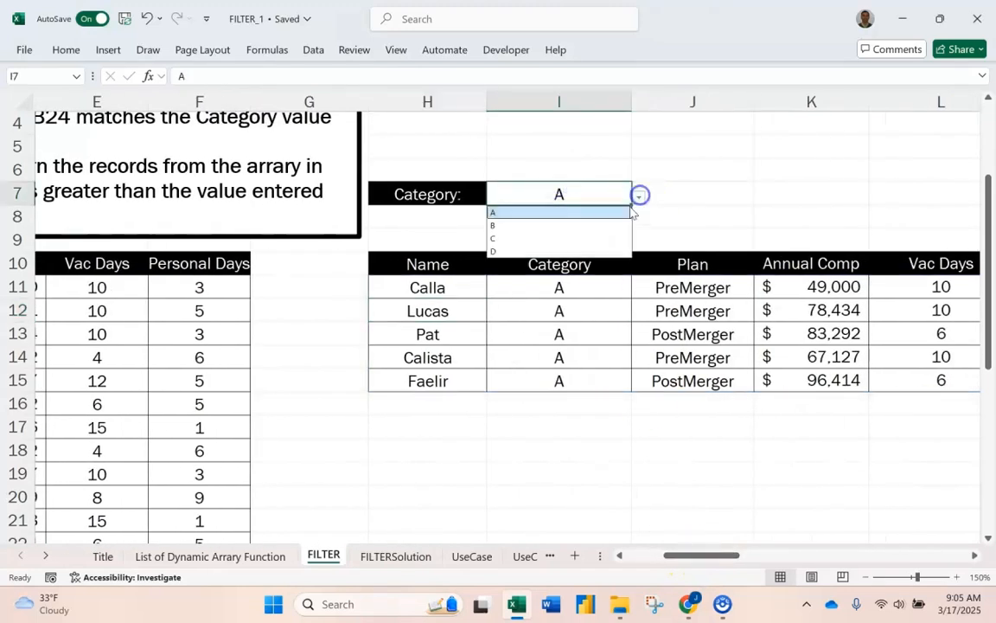
pyautogui.click(567, 239)
pyautogui.click(639, 195)
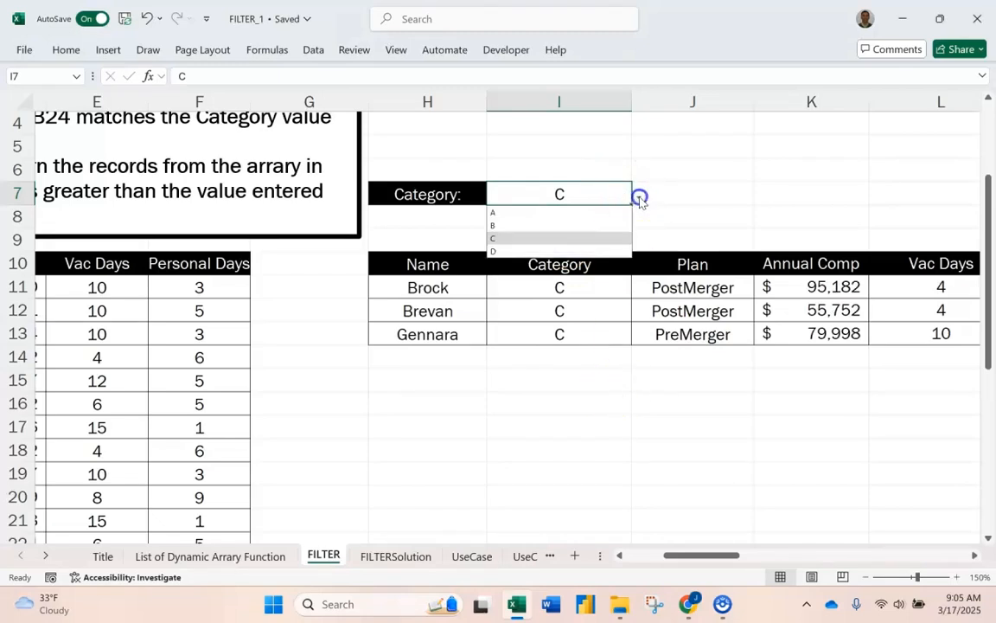
pyautogui.click(581, 225)
pyautogui.click(636, 196)
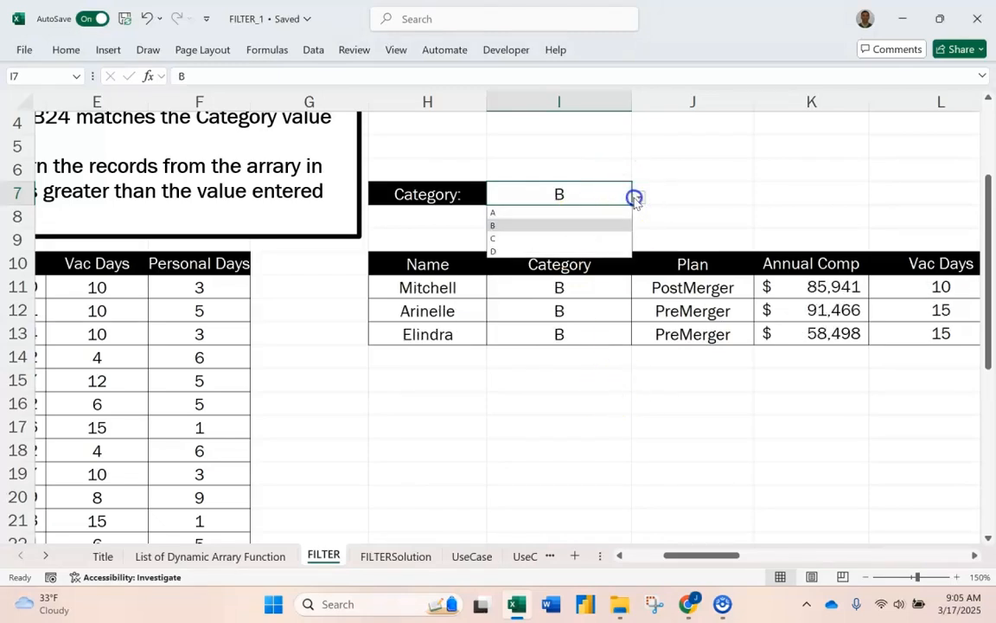
pyautogui.click(584, 252)
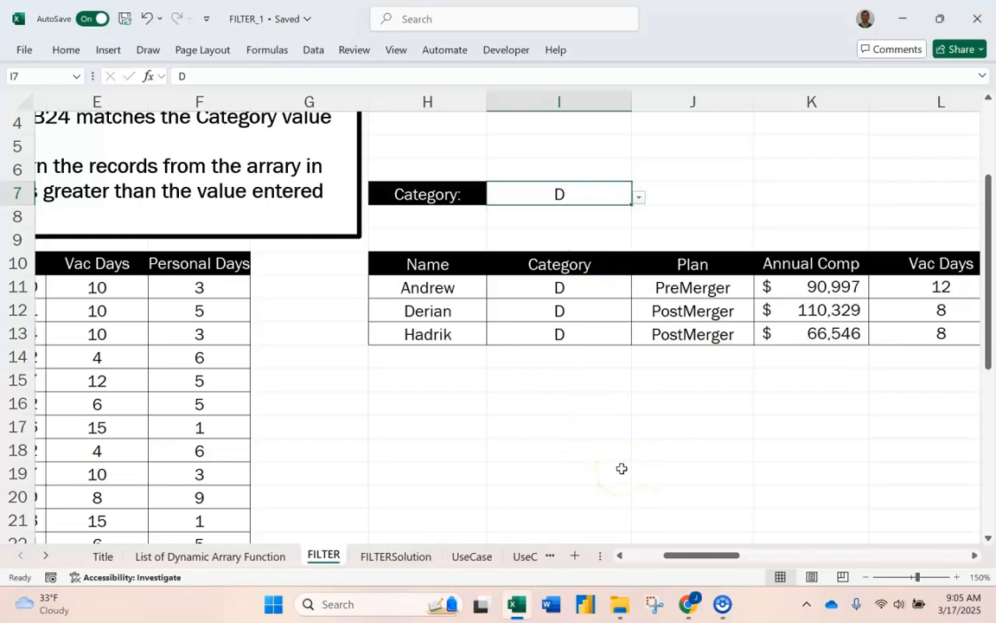
# Start a FILTER formula in cell O11, under the second Name header, with A11:F24 as the array
pyautogui.moveTo(709, 562); pyautogui.dragTo(795, 545)
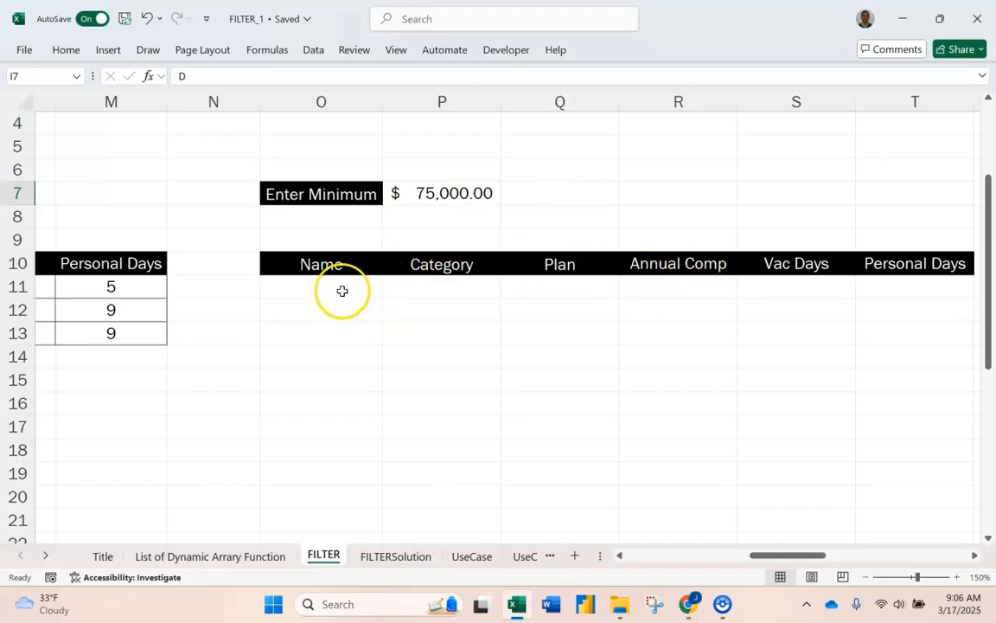
pyautogui.click(291, 285)
pyautogui.write('=fil')
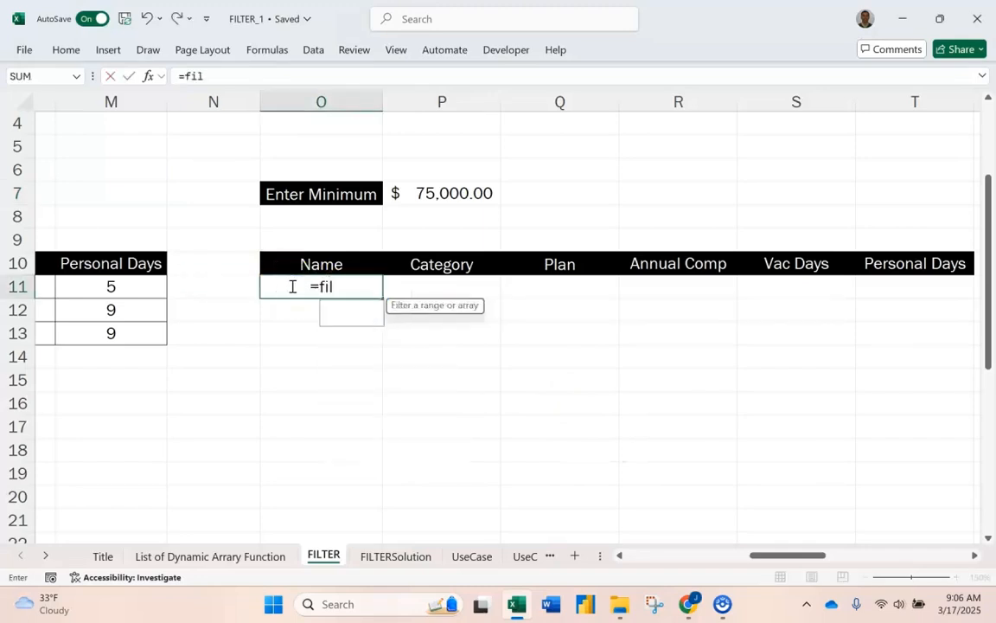
pyautogui.write('ter(a11')
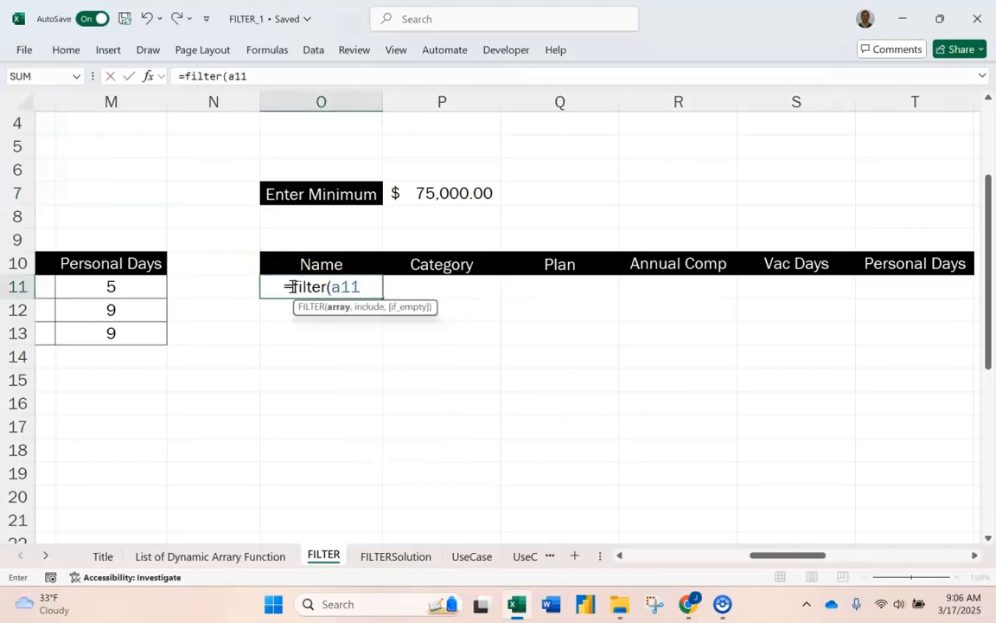
pyautogui.write(':f')
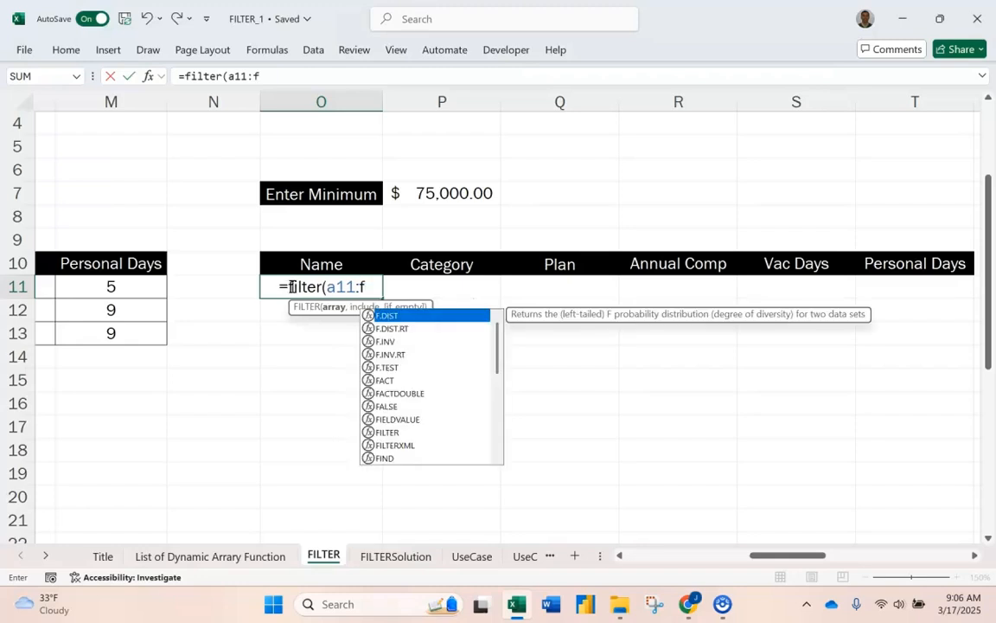
pyautogui.write('24,')
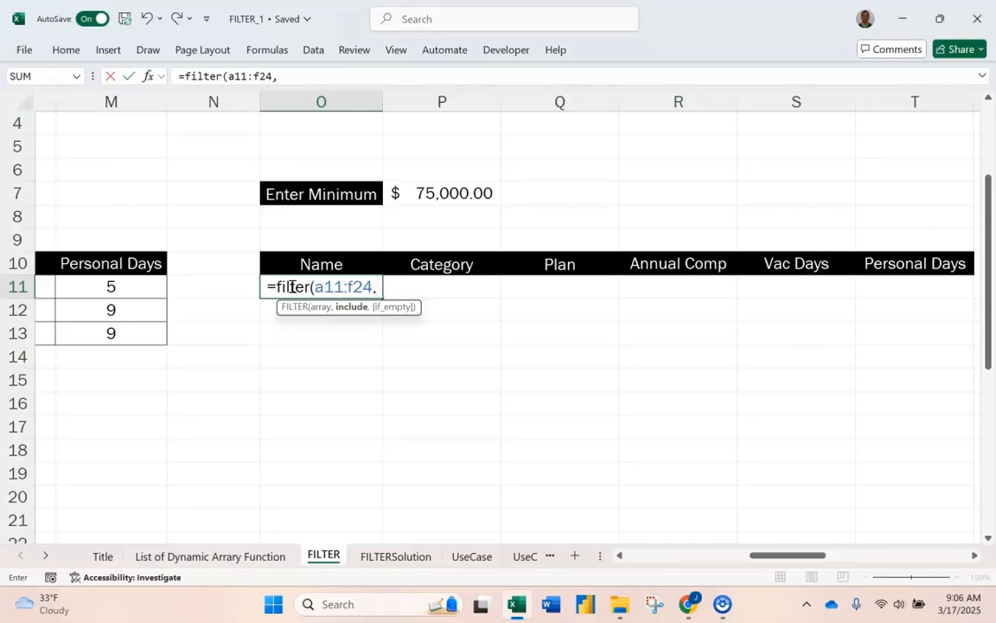
# Complete the O11 formula with the condition D11:D24>P7 and "Nothing Found" as the if_empty text
pyautogui.write('d11')
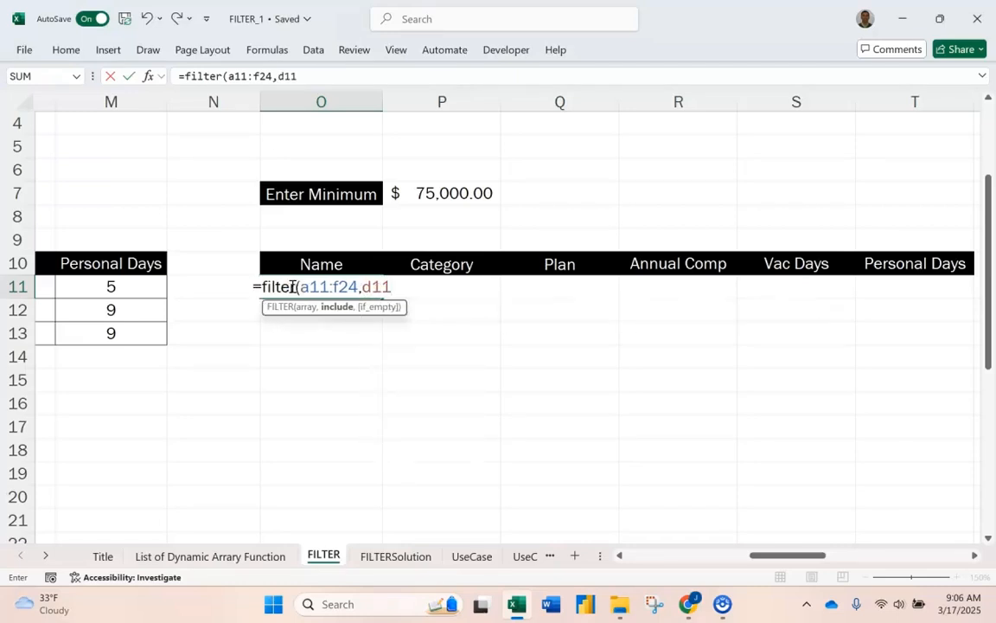
pyautogui.write(':d24')
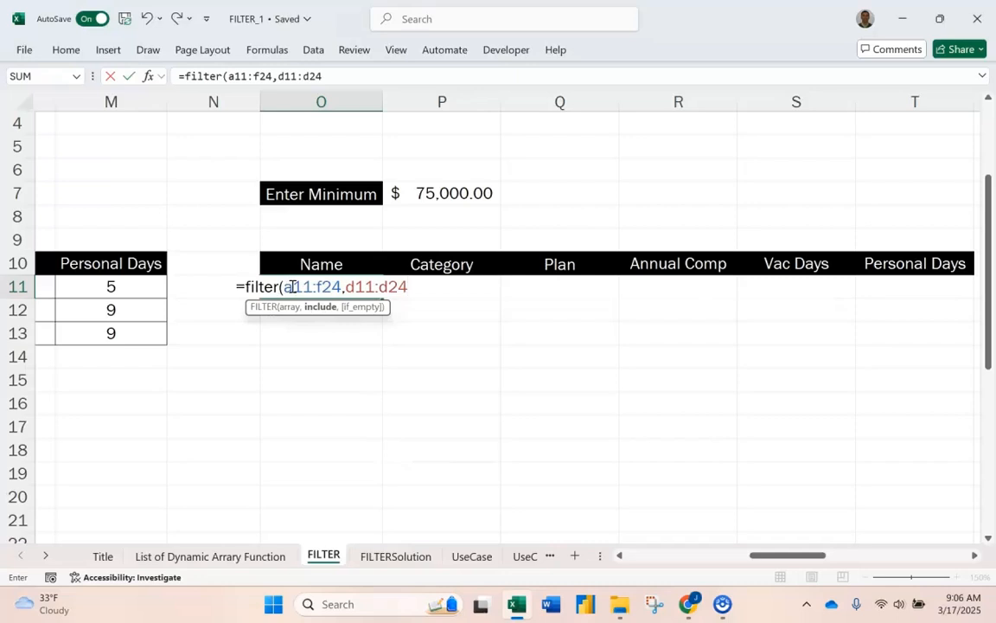
pyautogui.write('>')
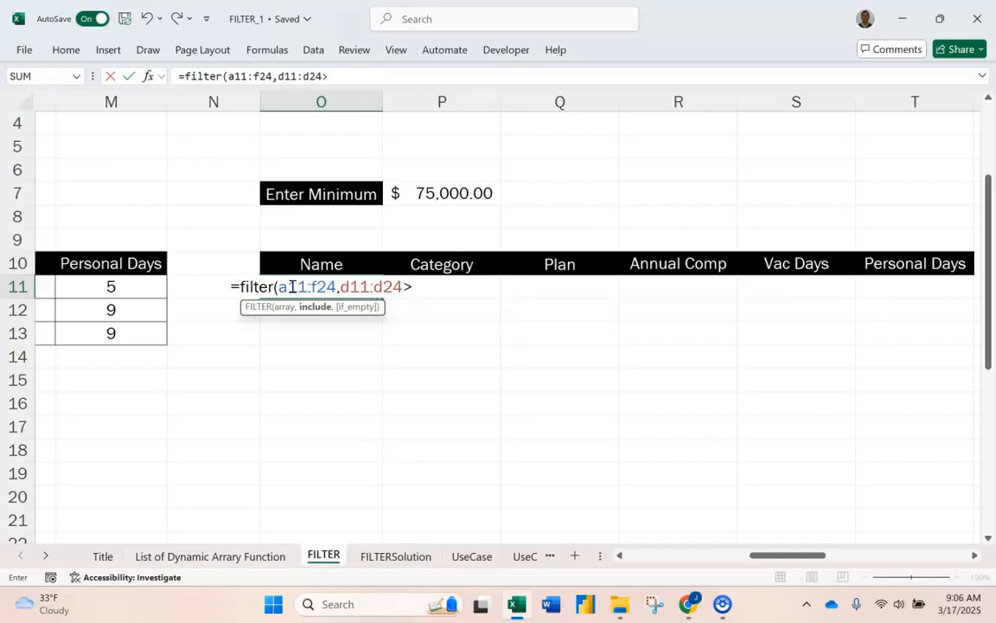
pyautogui.click(433, 193)
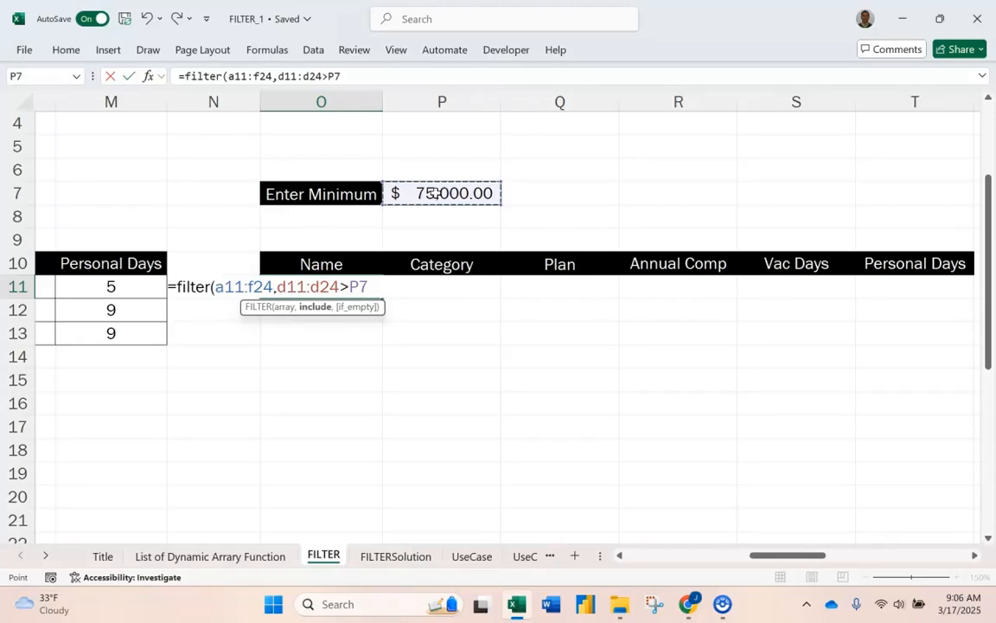
pyautogui.write(',"Not')
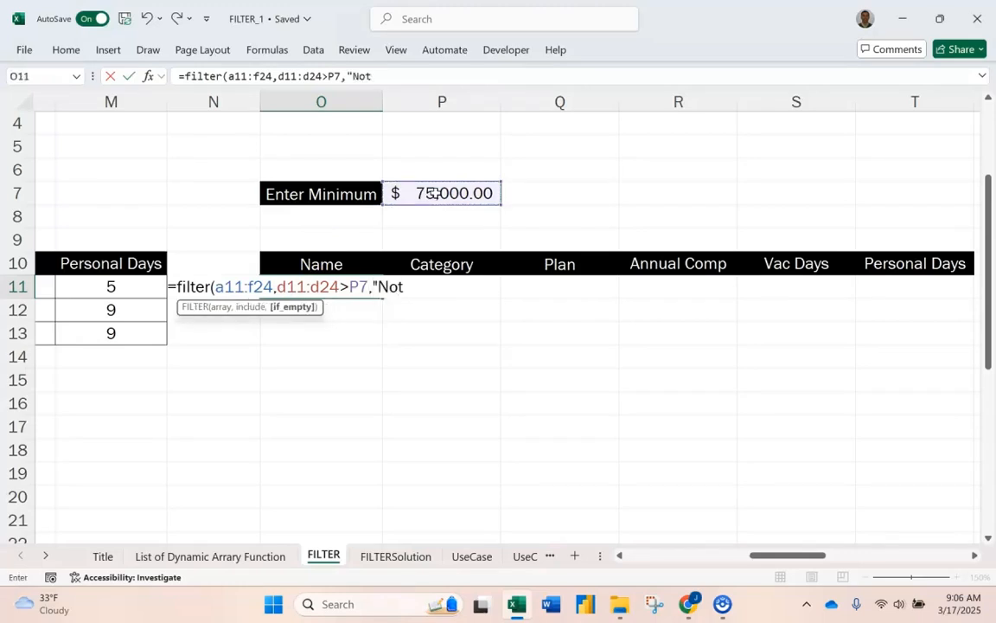
pyautogui.write('hing Found')
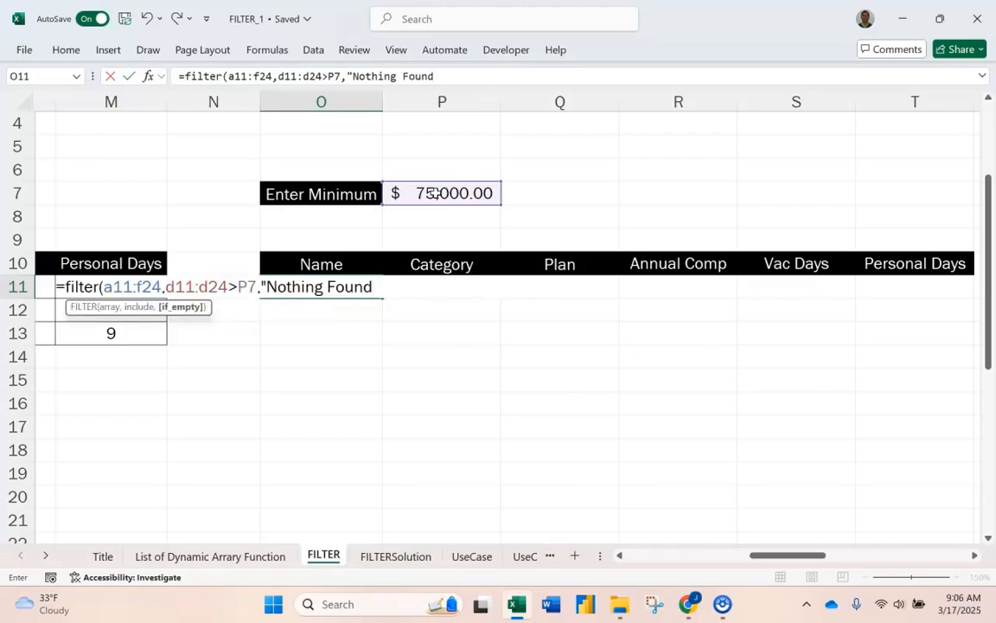
pyautogui.write('")')
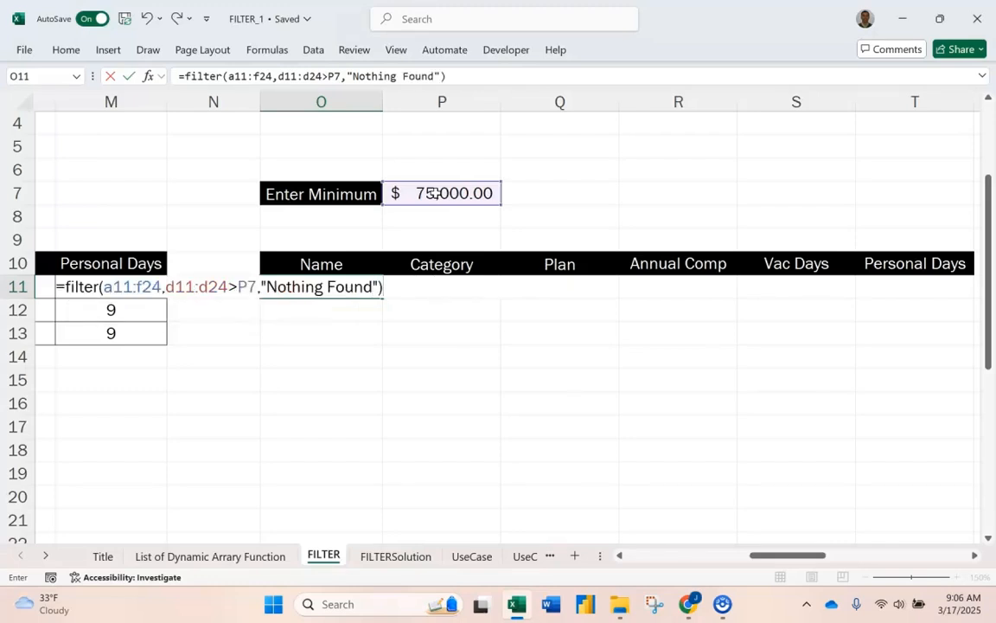
pyautogui.press('Return')
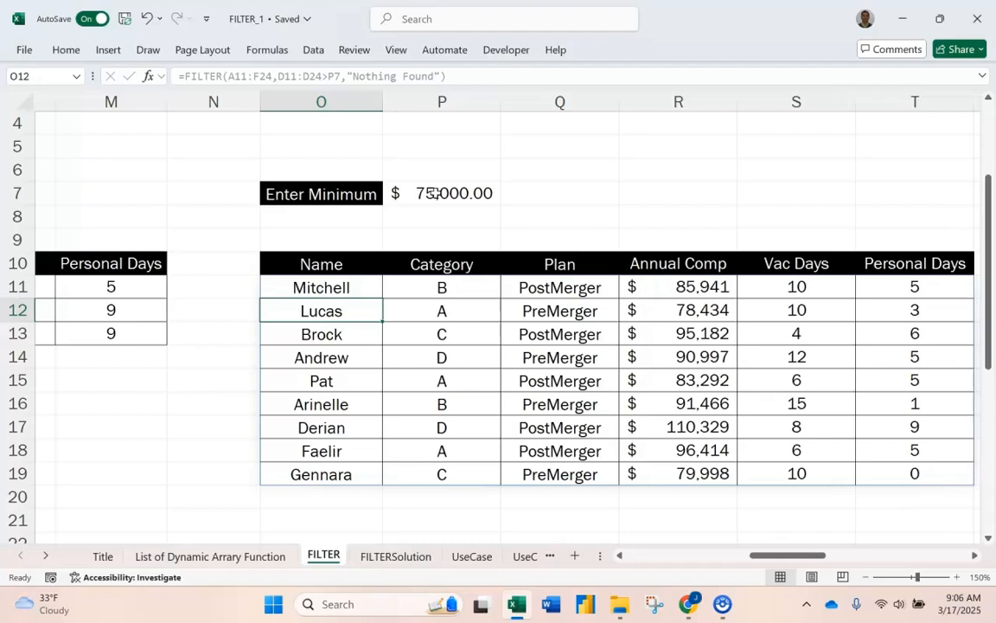
# Test the minimum comp filter by setting cell P7 to 50000, 5000000 and finally 75000
pyautogui.click(434, 193)
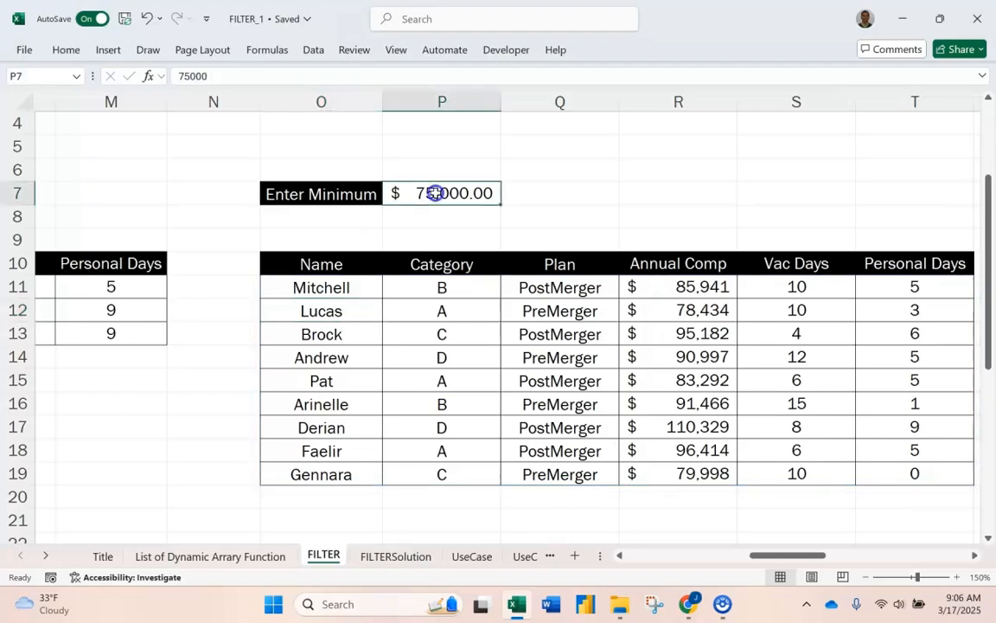
pyautogui.write('50000')
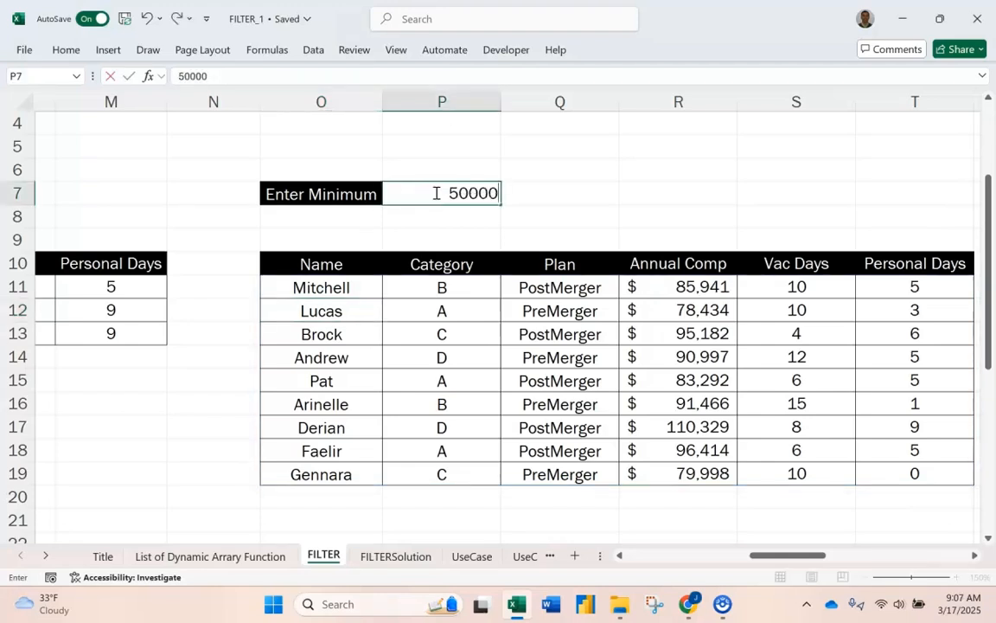
pyautogui.press('Return')
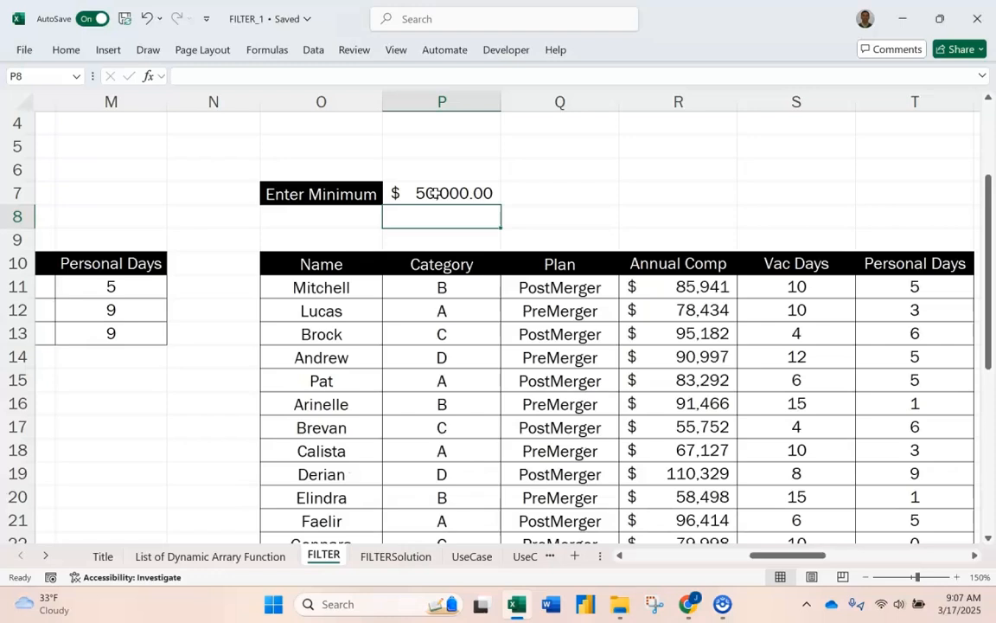
pyautogui.click(434, 192)
pyautogui.write('500000')
pyautogui.press('Return')
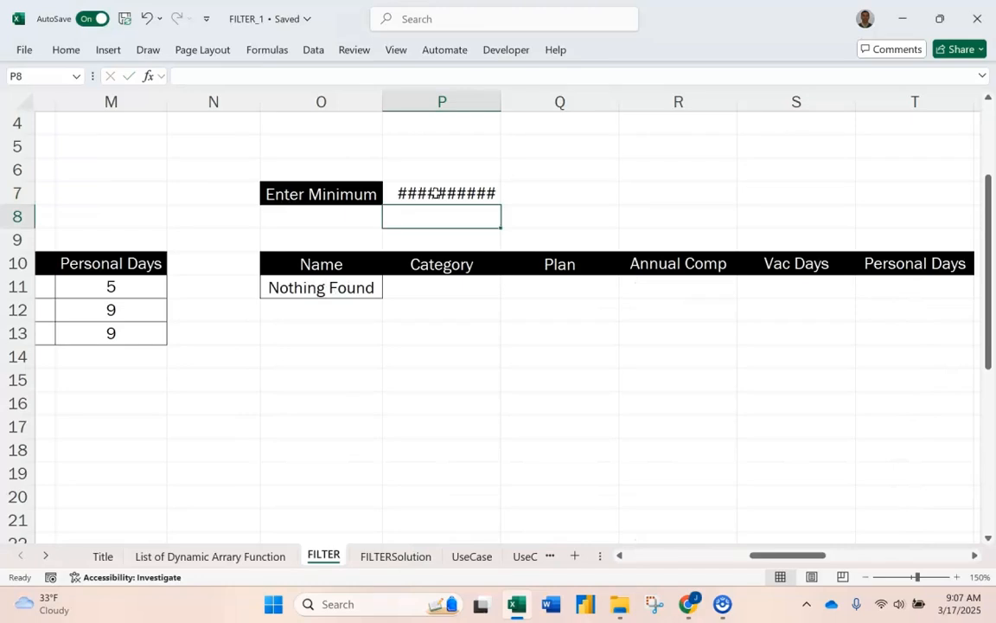
pyautogui.click(435, 192)
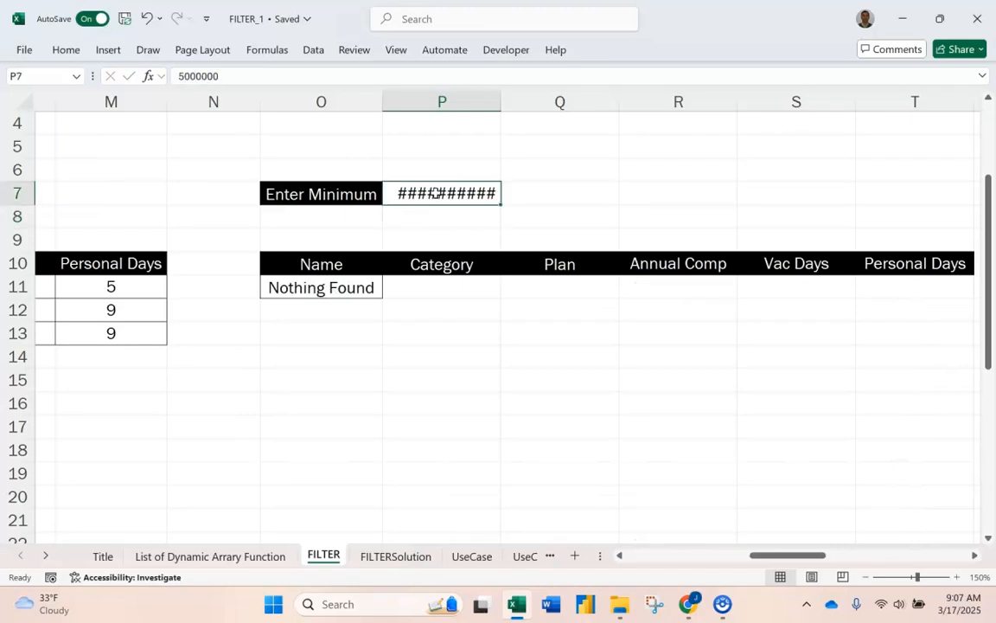
pyautogui.write('750000')
pyautogui.press('BackSpace')
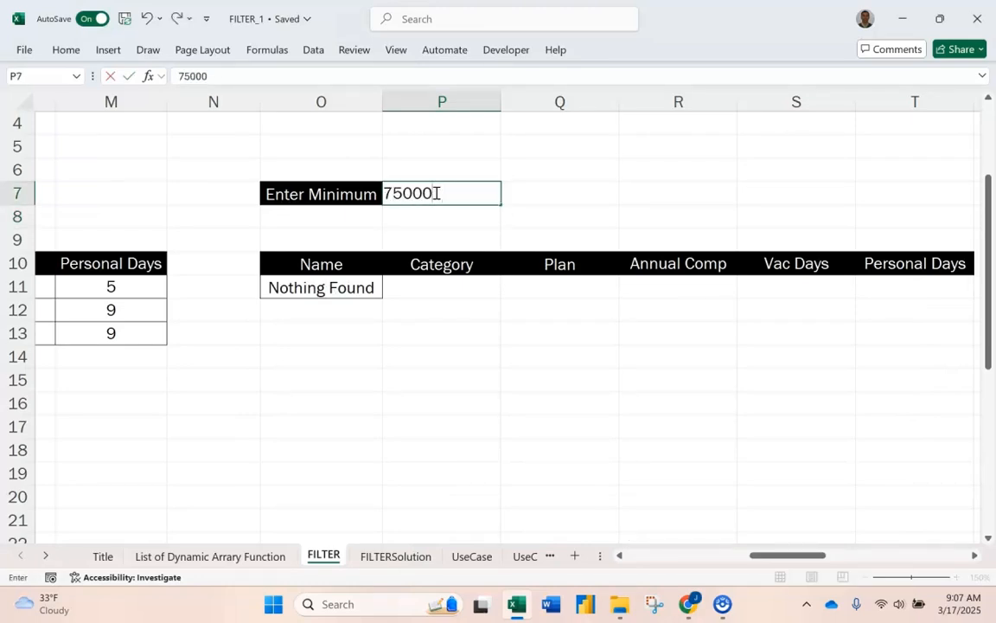
pyautogui.press('Return')
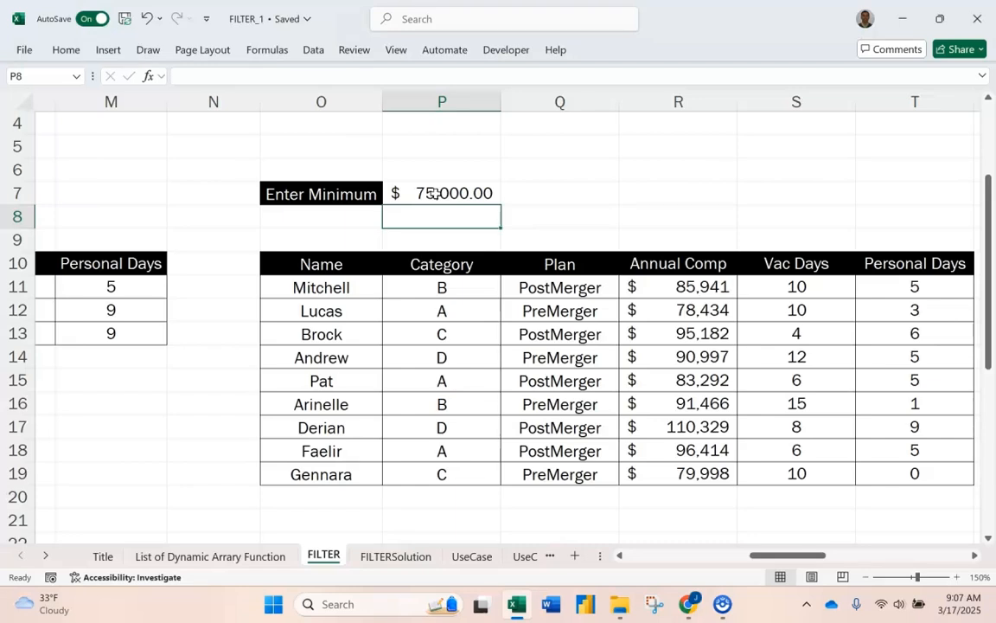
# Wrap the FILTER formula in cell O11 in a SORT function with sort index 4
pyautogui.doubleClick(322, 290)
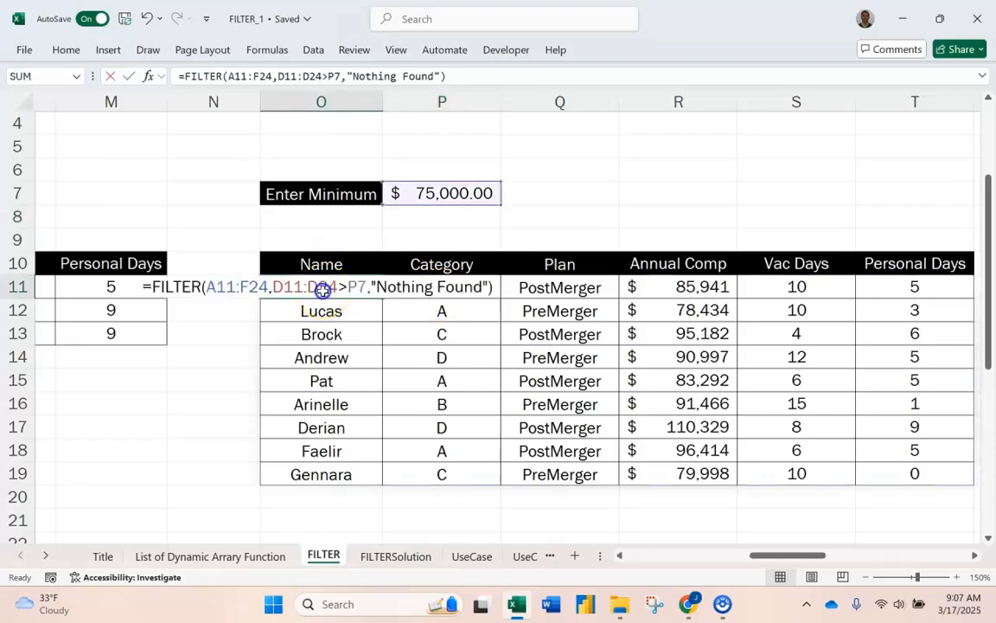
pyautogui.click(148, 288)
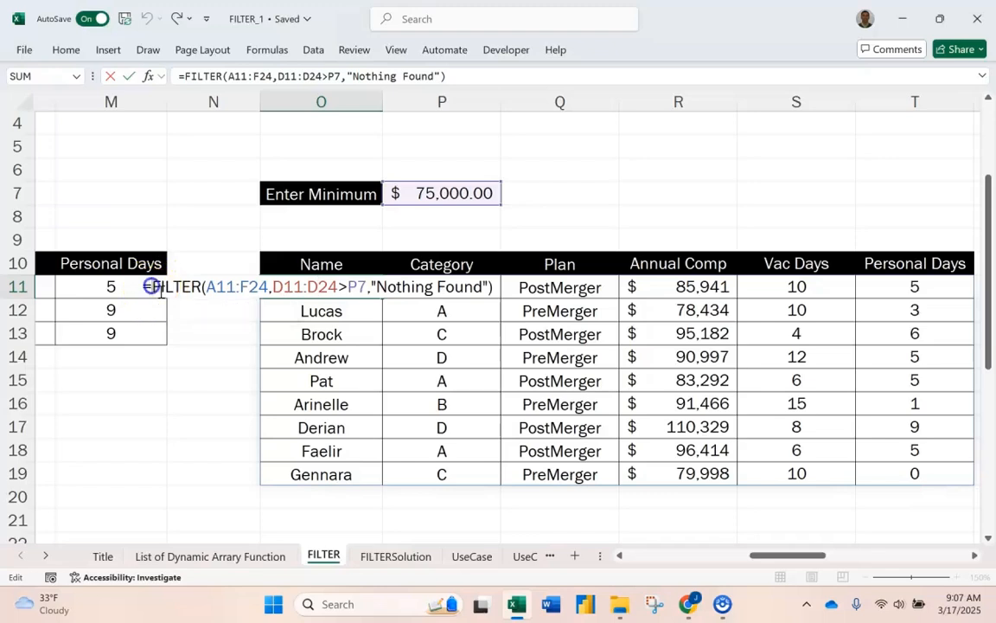
pyautogui.write('sort')
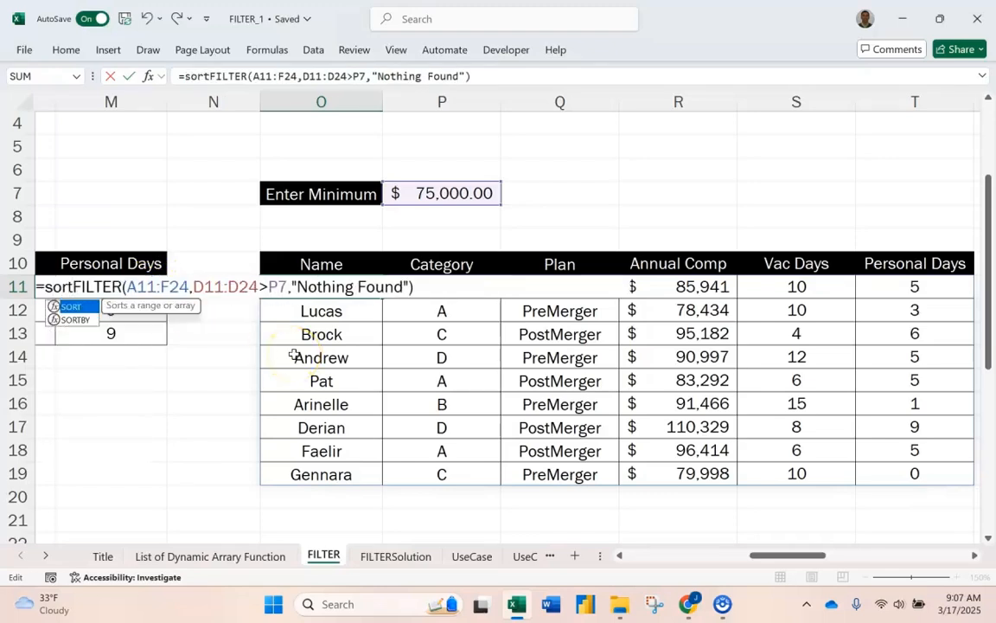
pyautogui.write('(')
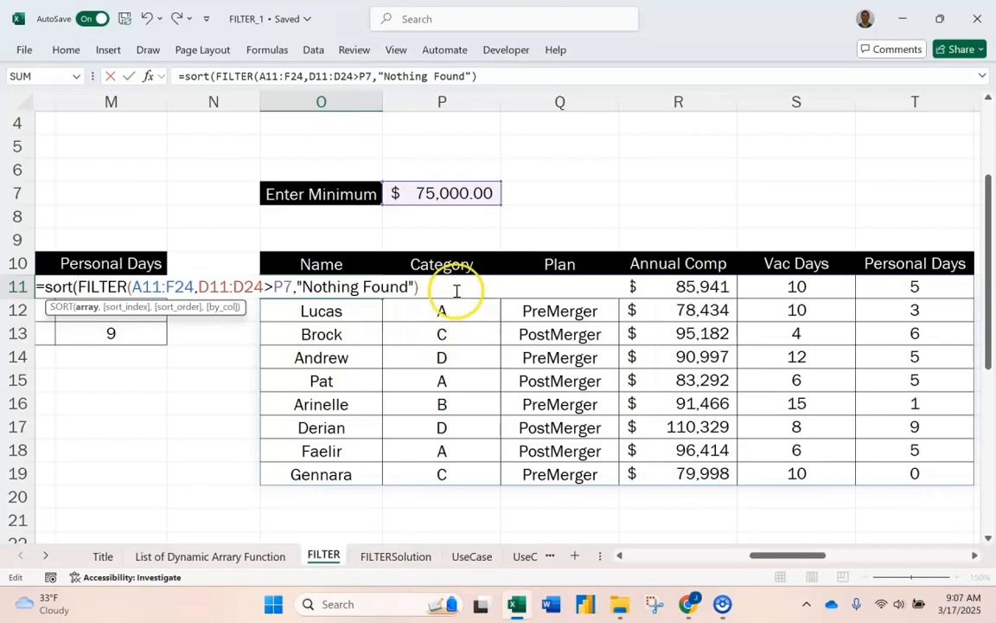
pyautogui.write(',4')
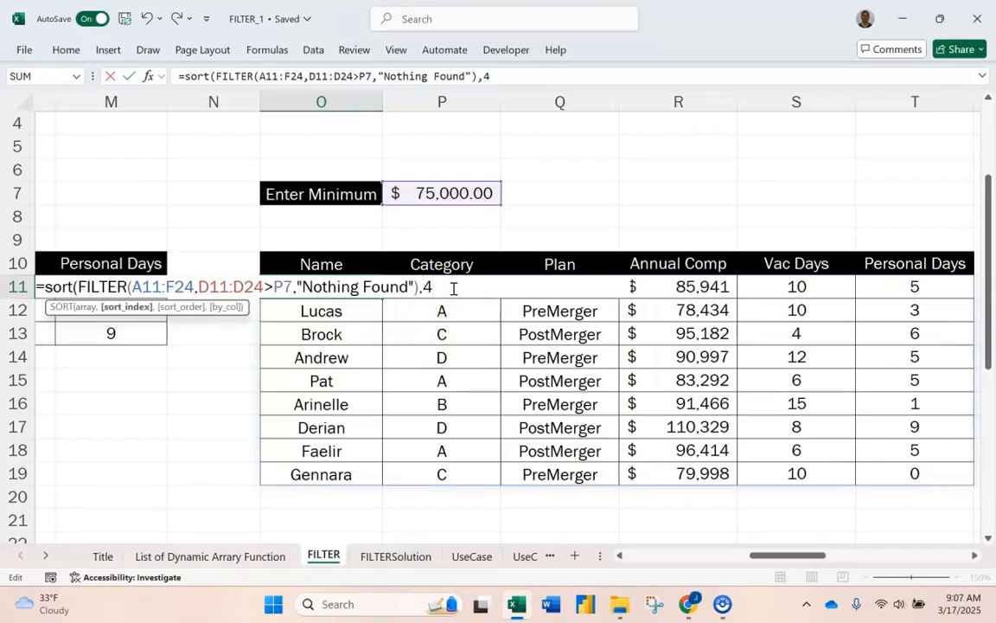
pyautogui.write(')')
pyautogui.press('Return')
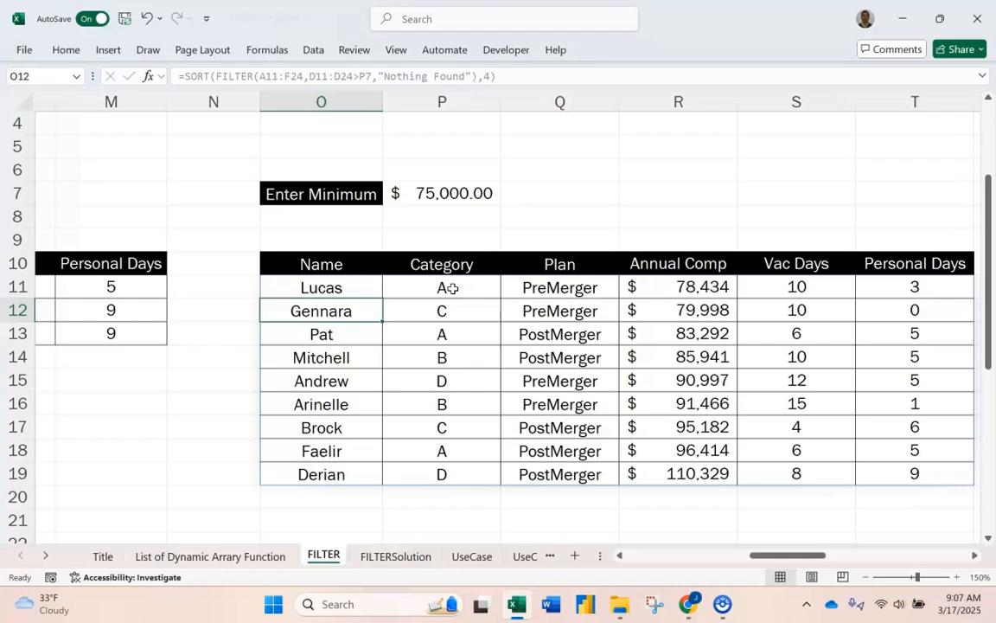
# Review the UseCase sheet's task and the columns of the SalesDetail table, ending on the UseCase sheet
pyautogui.click(472, 557)
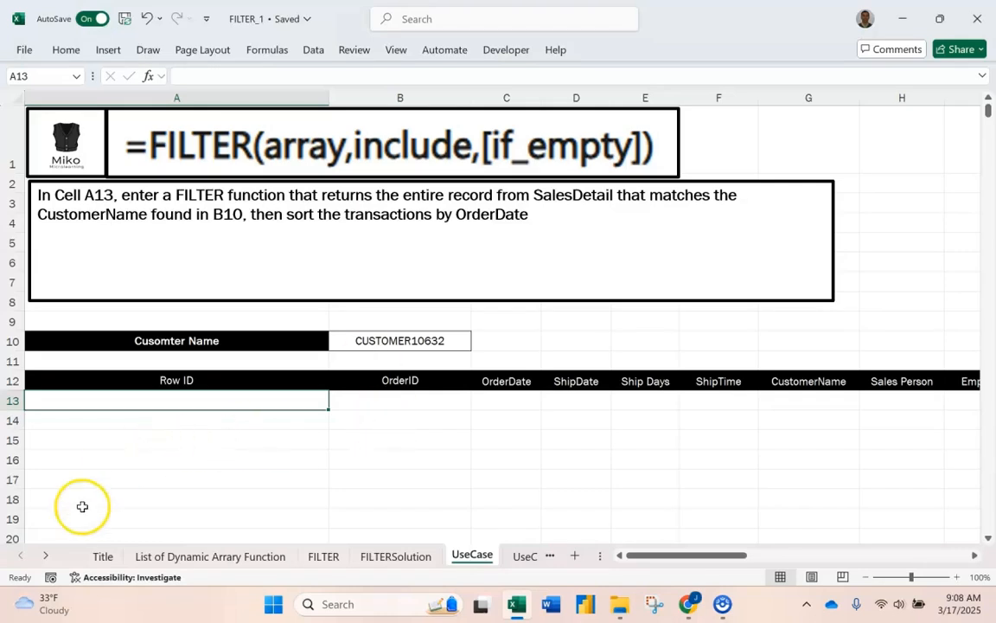
pyautogui.click(45, 557)
pyautogui.click(45, 556)
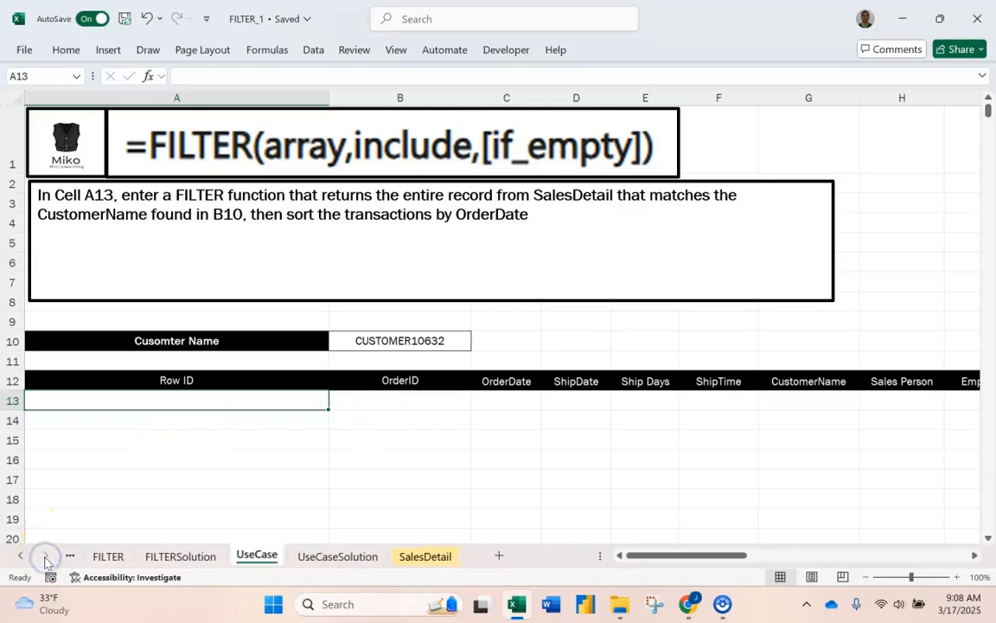
pyautogui.click(425, 556)
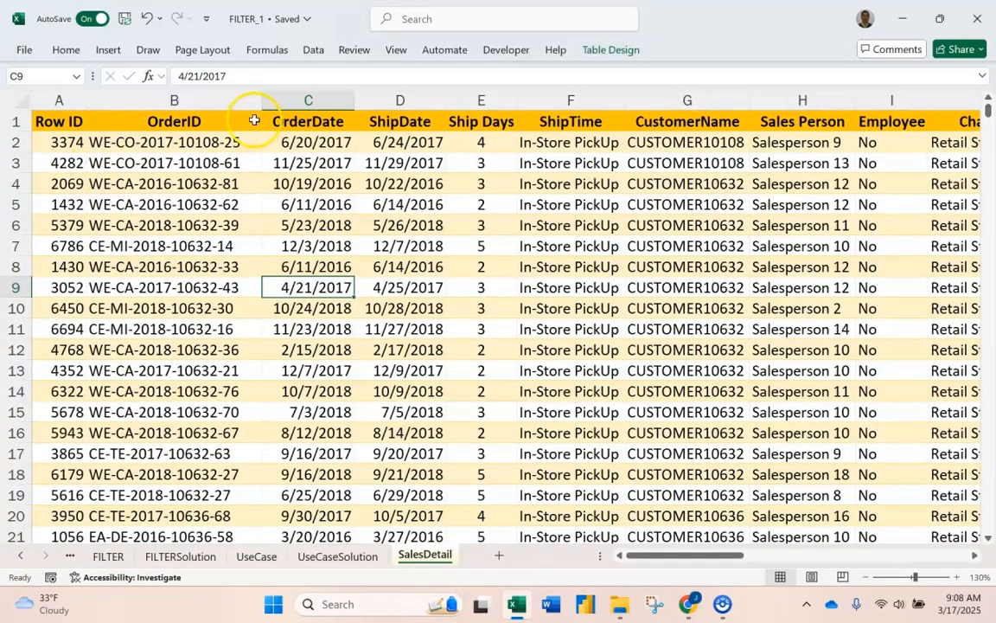
pyautogui.moveTo(688, 604)
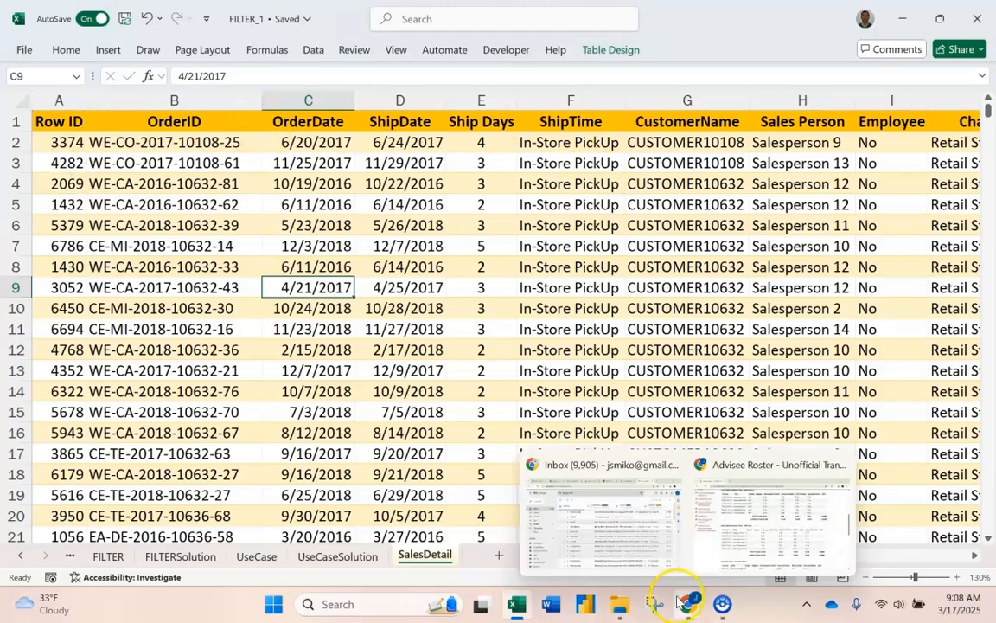
pyautogui.click(257, 556)
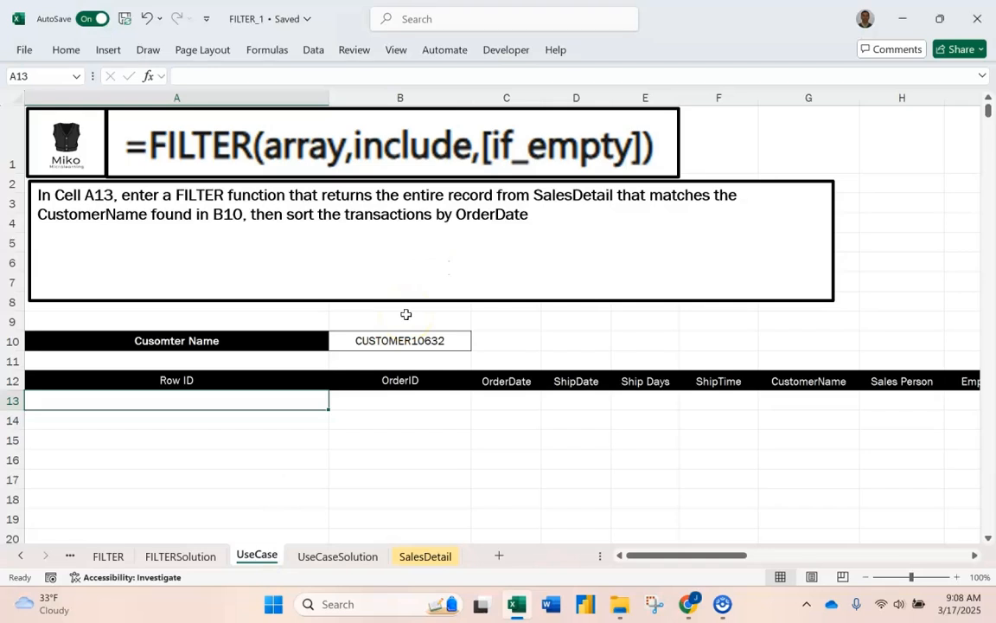
# Choose a different customer name from the list in cell B10
pyautogui.click(455, 338)
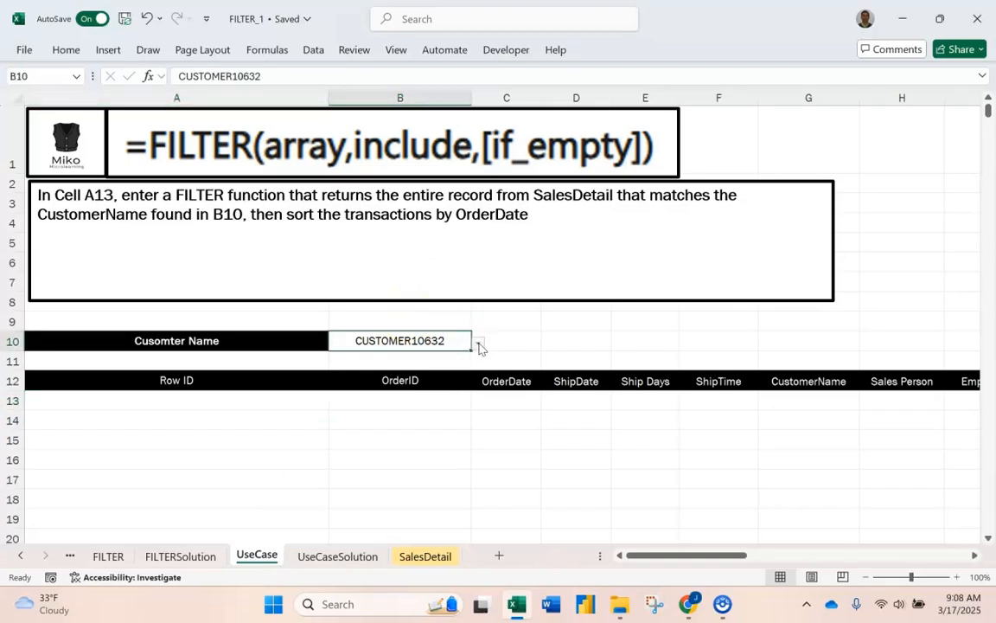
pyautogui.click(479, 346)
pyautogui.click(479, 343)
pyautogui.scroll(-3, 455, 362)
pyautogui.scroll(1, 489, 246)
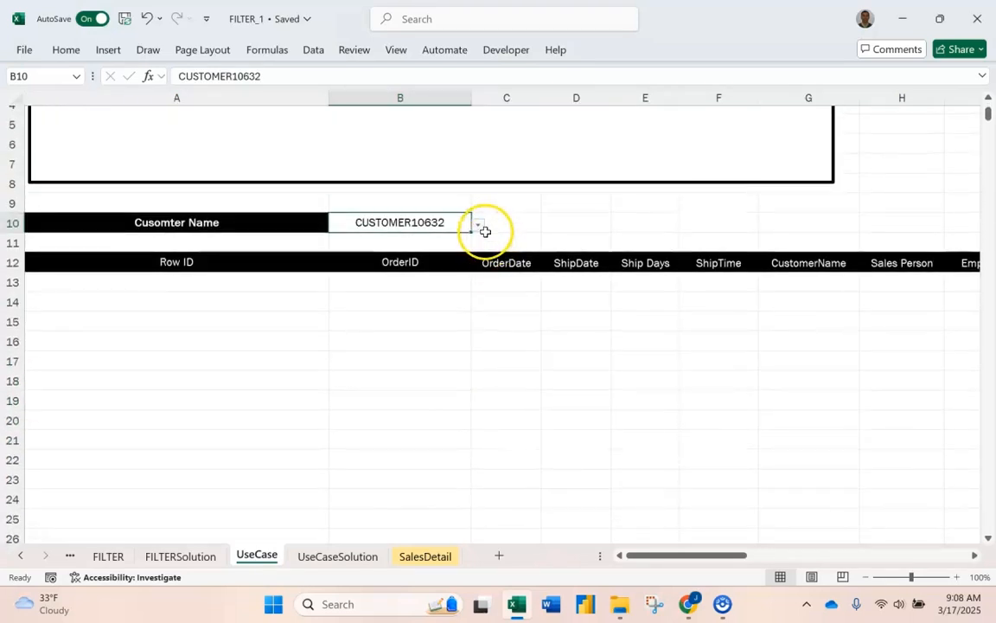
pyautogui.click(479, 226)
pyautogui.click(406, 342)
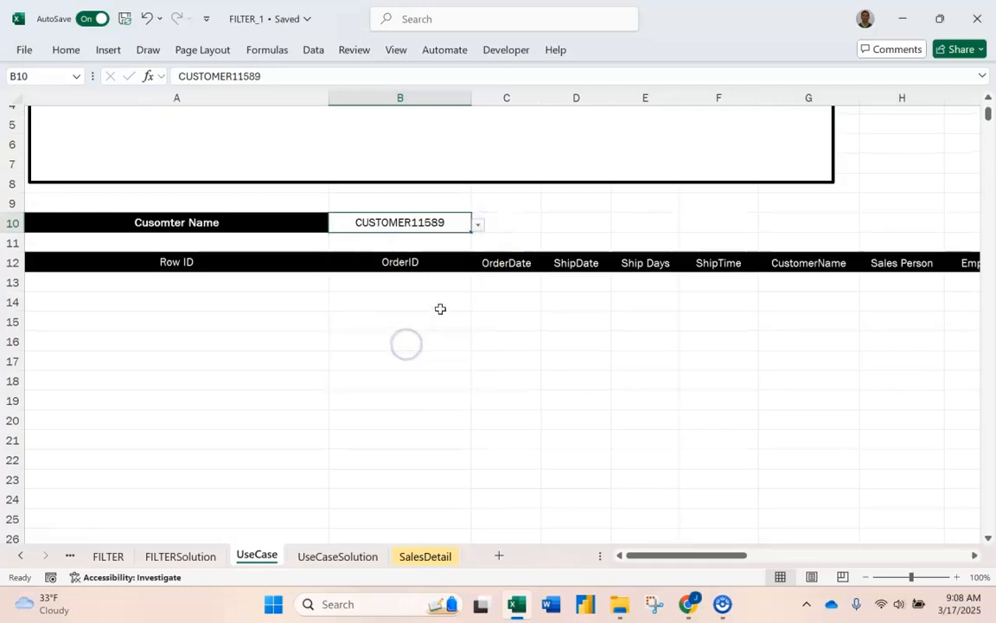
# Select cell A13 under the Row ID header and enlarge the sheet view to 130%
pyautogui.click(207, 282)
pyautogui.scroll(1, 243, 313)
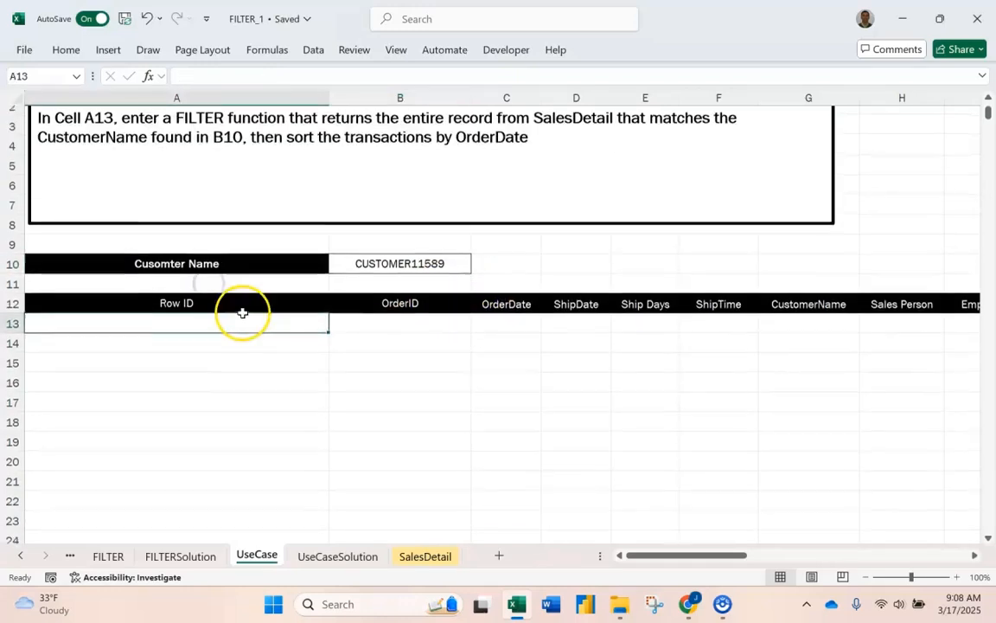
pyautogui.scroll(1, 251, 315)
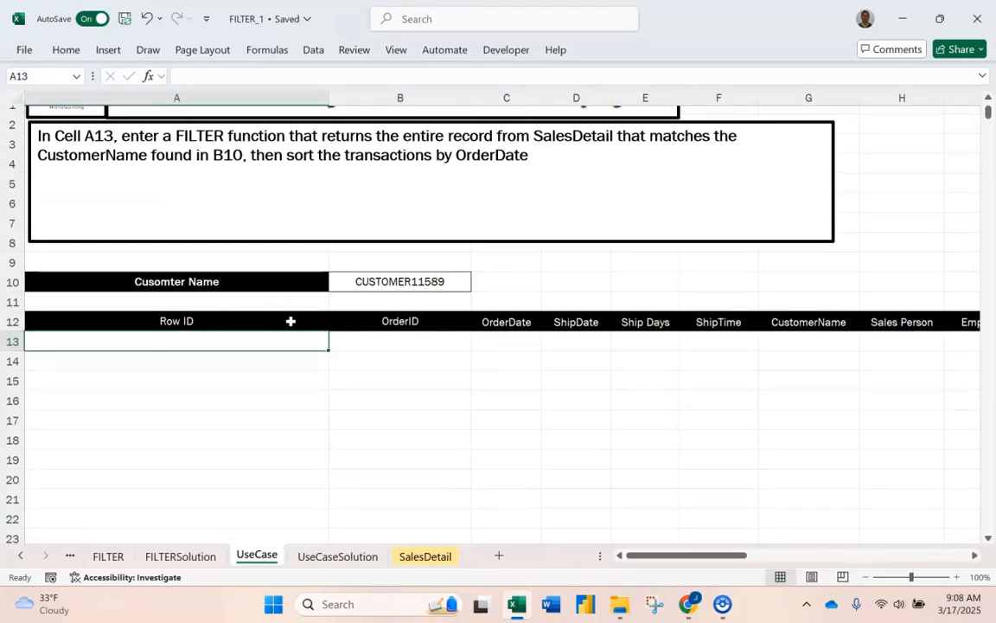
pyautogui.click(955, 577)
pyautogui.click(956, 578)
pyautogui.click(956, 577)
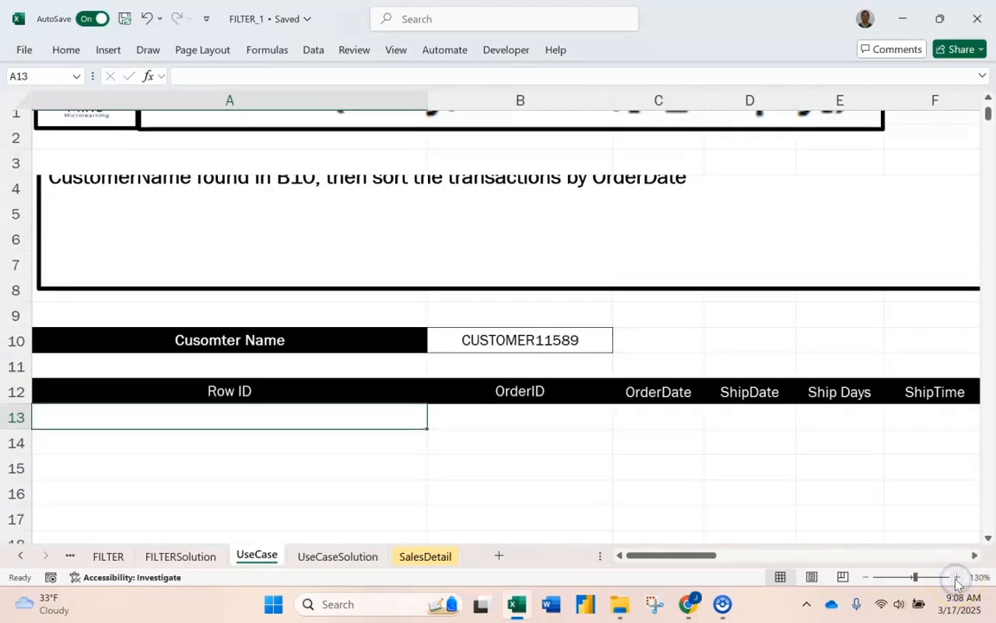
pyautogui.write('=')
pyautogui.press('BackSpace')
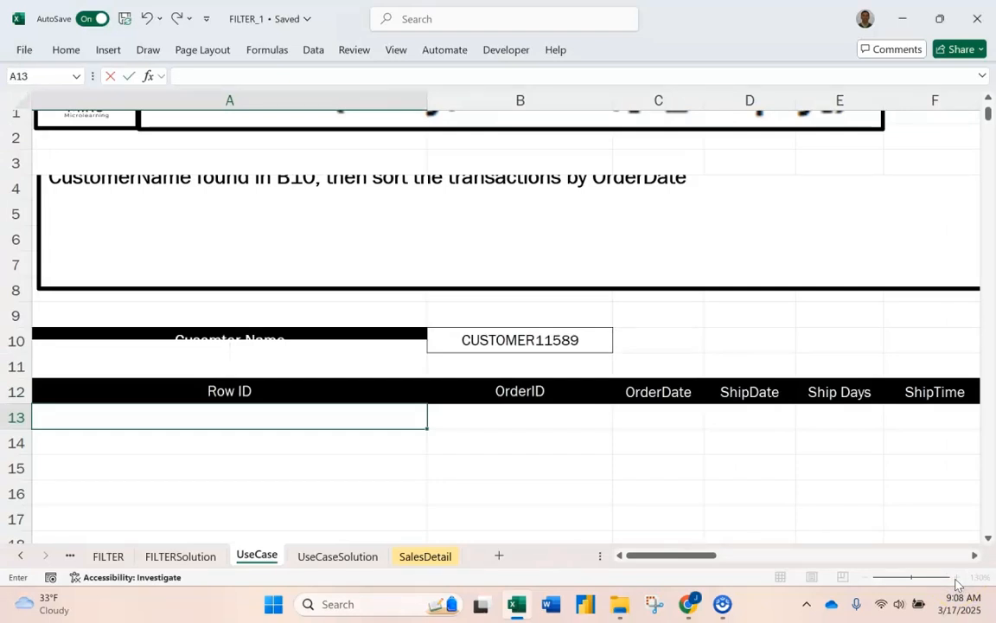
pyautogui.click(346, 423)
pyautogui.click(336, 420)
pyautogui.click(269, 421)
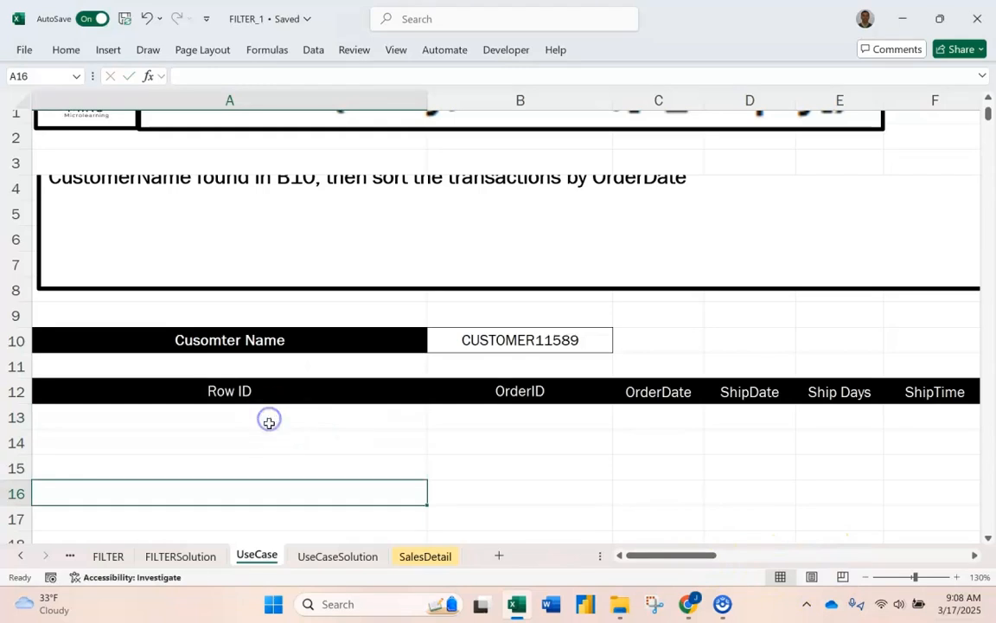
# Start a FILTER formula in cell A13 with the SalesDetail table as the array
pyautogui.click(269, 423)
pyautogui.write('=')
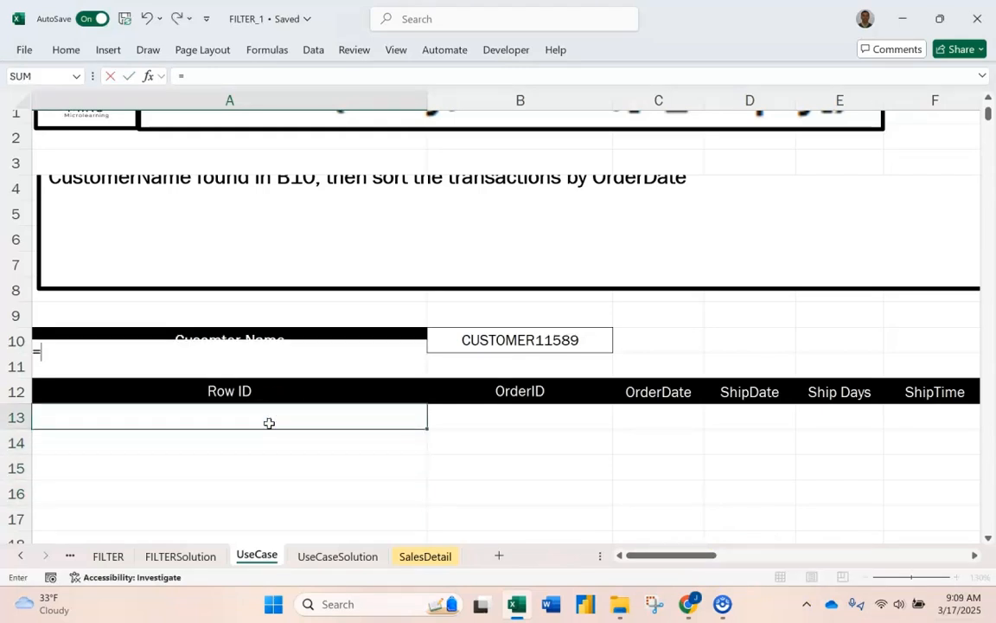
pyautogui.write('filter(')
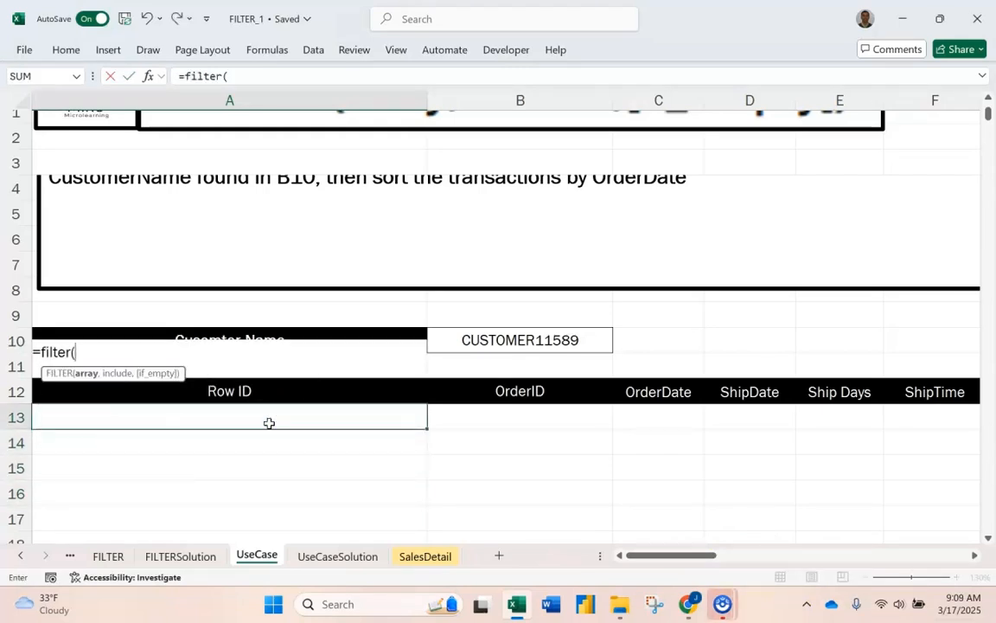
pyautogui.write('SalesDetail')
pyautogui.press('Tab')
# Complete the A13 formula with the condition SalesDetail[CustomerName]=B10 and "Nothing Found" as the if_empty text
pyautogui.write(',sale')
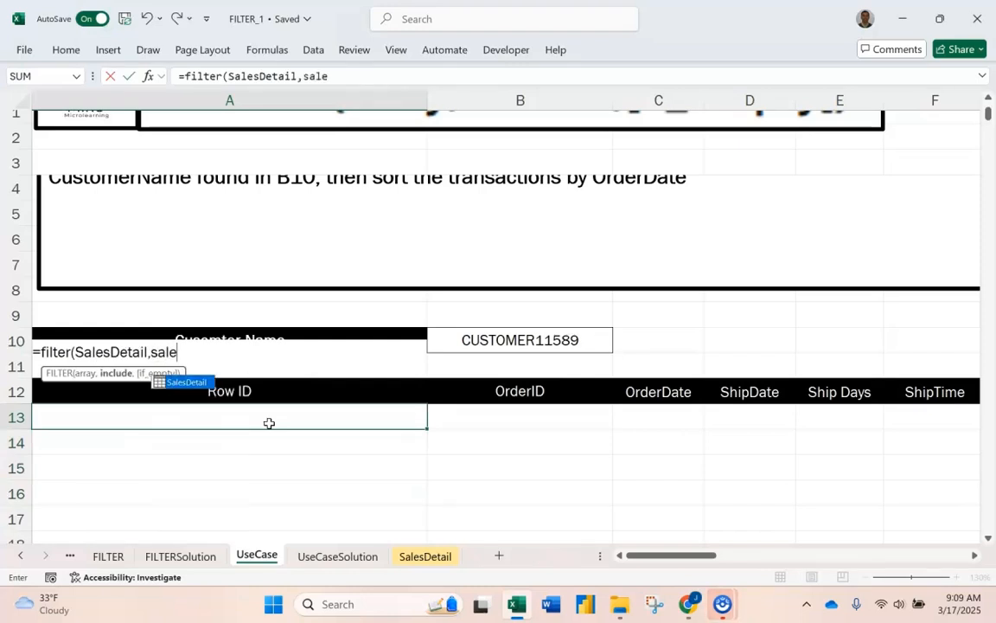
pyautogui.press('Tab')
pyautogui.write('[cu')
pyautogui.press('Tab')
pyautogui.write(']=')
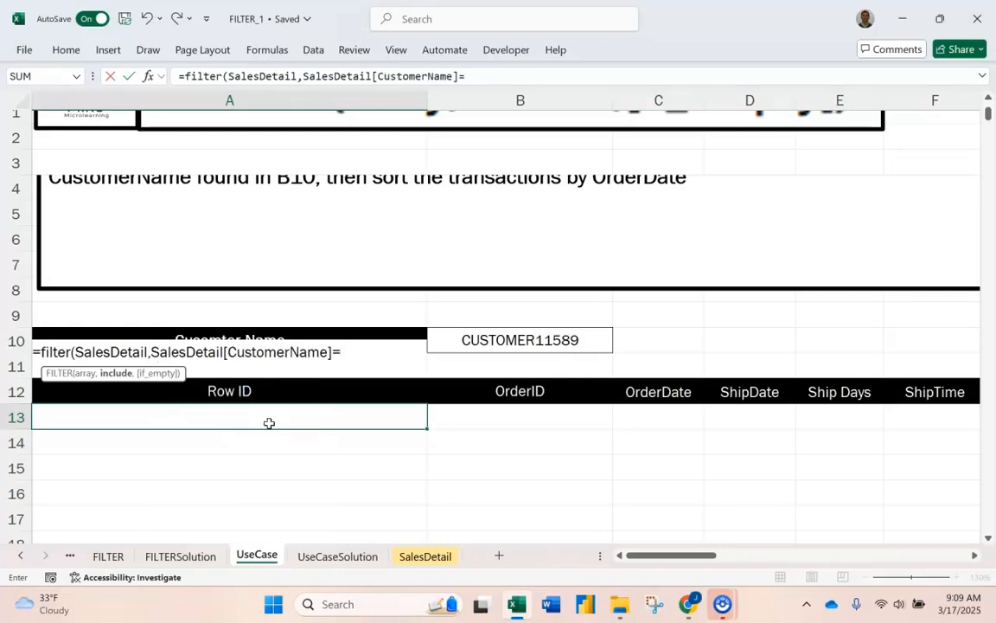
pyautogui.click(515, 348)
pyautogui.click(527, 338)
pyautogui.write(',')
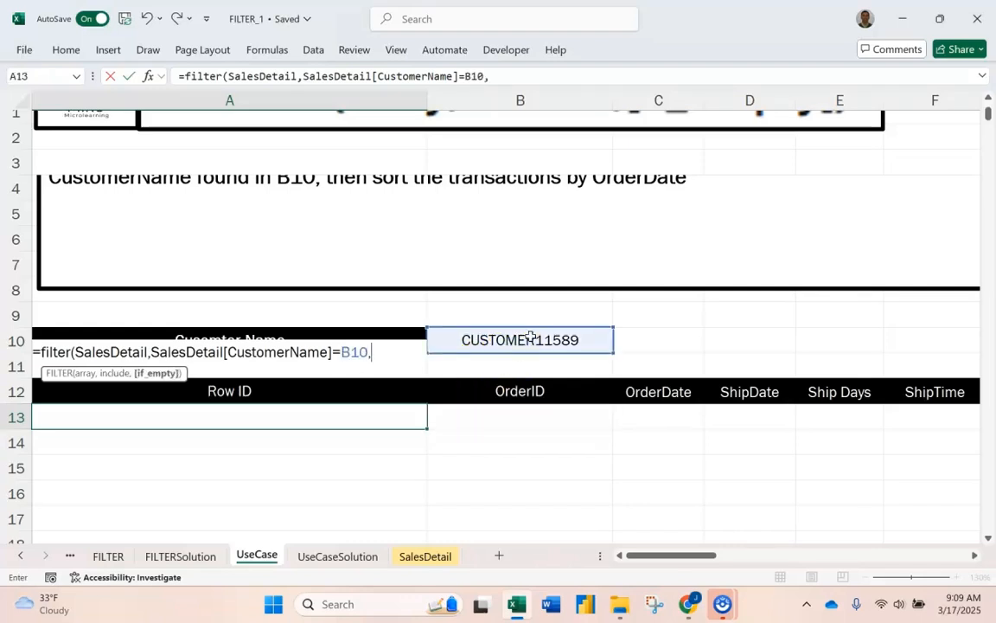
pyautogui.write('"Nothing Found")')
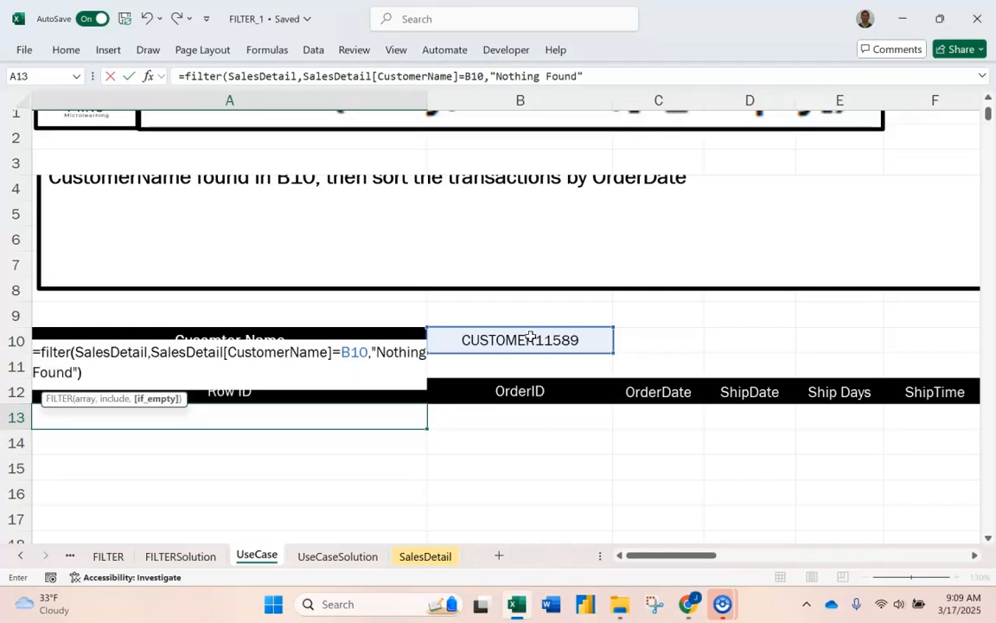
pyautogui.press('Return')
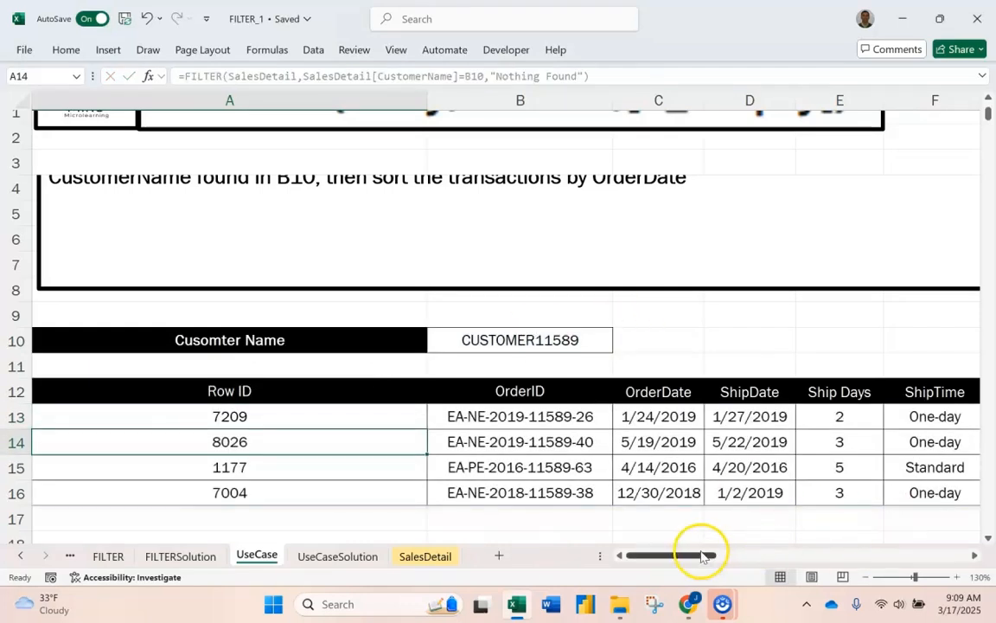
# Test the A13 formula by choosing several different customers in turn from the list in cell B10
pyautogui.moveTo(694, 557); pyautogui.dragTo(652, 555)
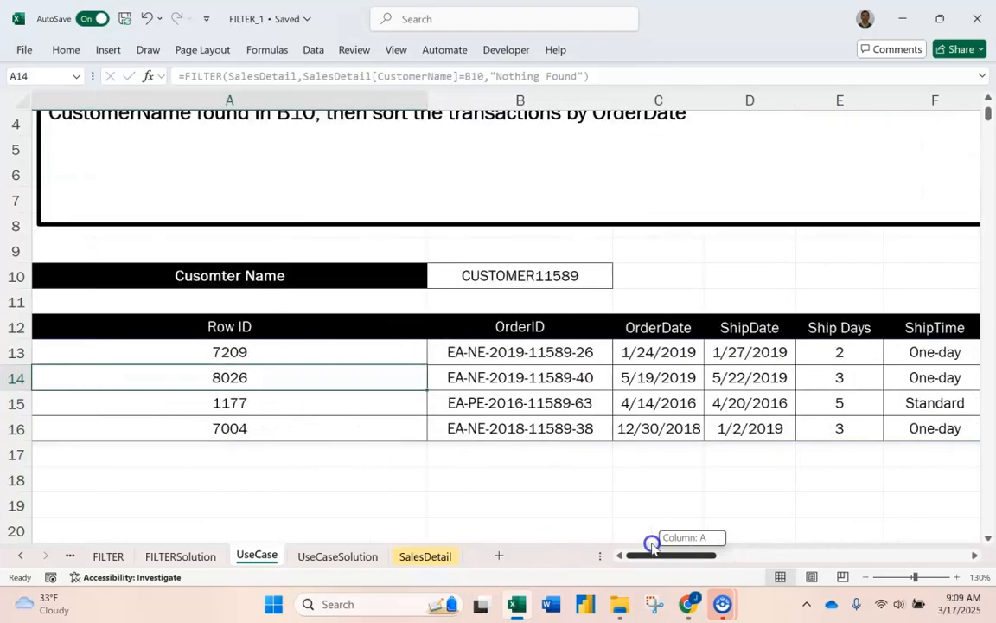
pyautogui.click(598, 276)
pyautogui.click(620, 280)
pyautogui.click(518, 307)
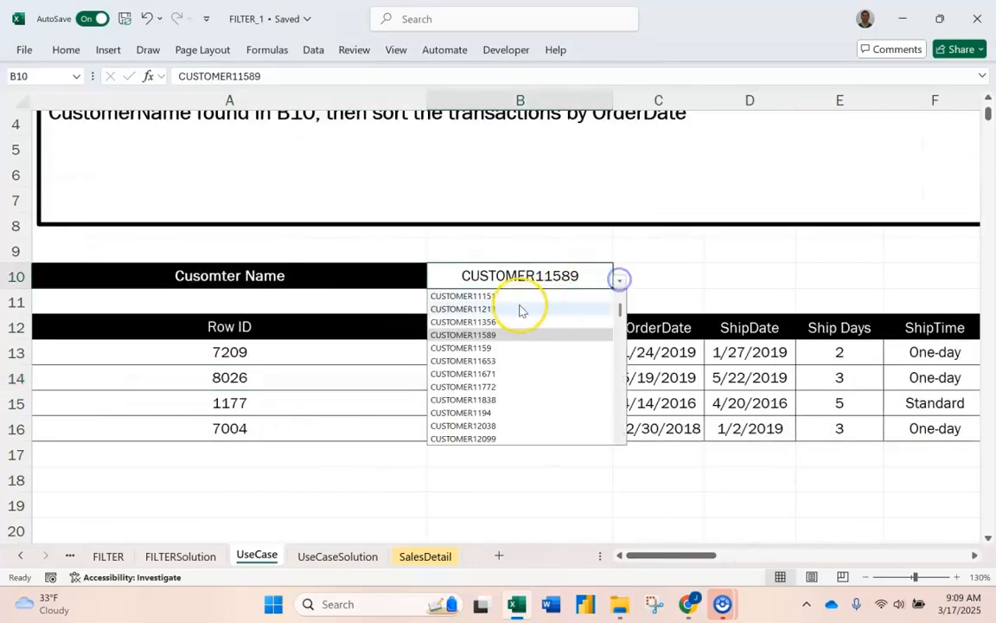
pyautogui.click(618, 281)
pyautogui.click(516, 296)
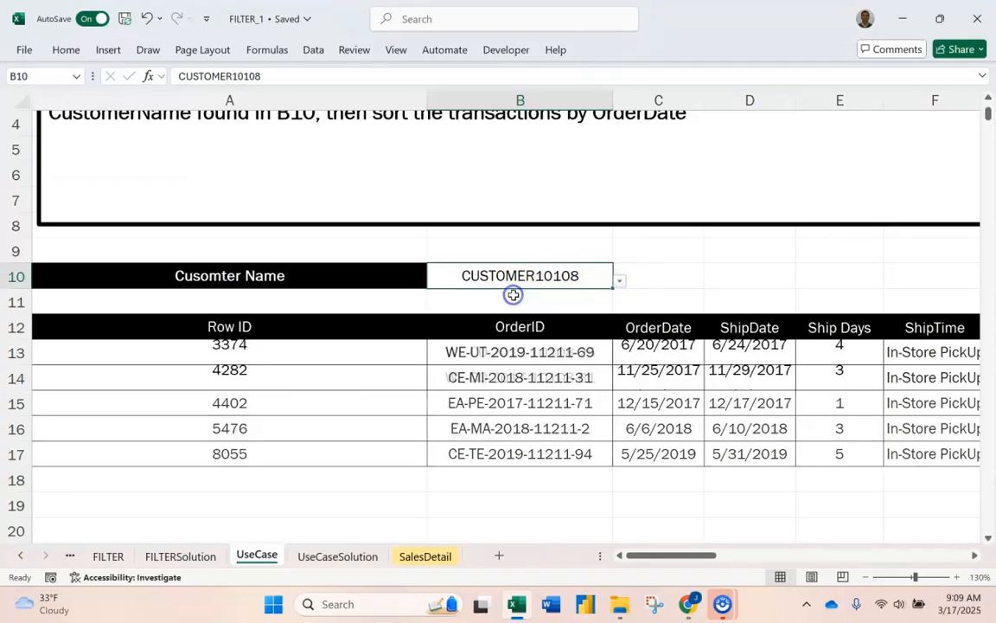
pyautogui.click(620, 280)
pyautogui.scroll(-3, 502, 390)
pyautogui.click(503, 390)
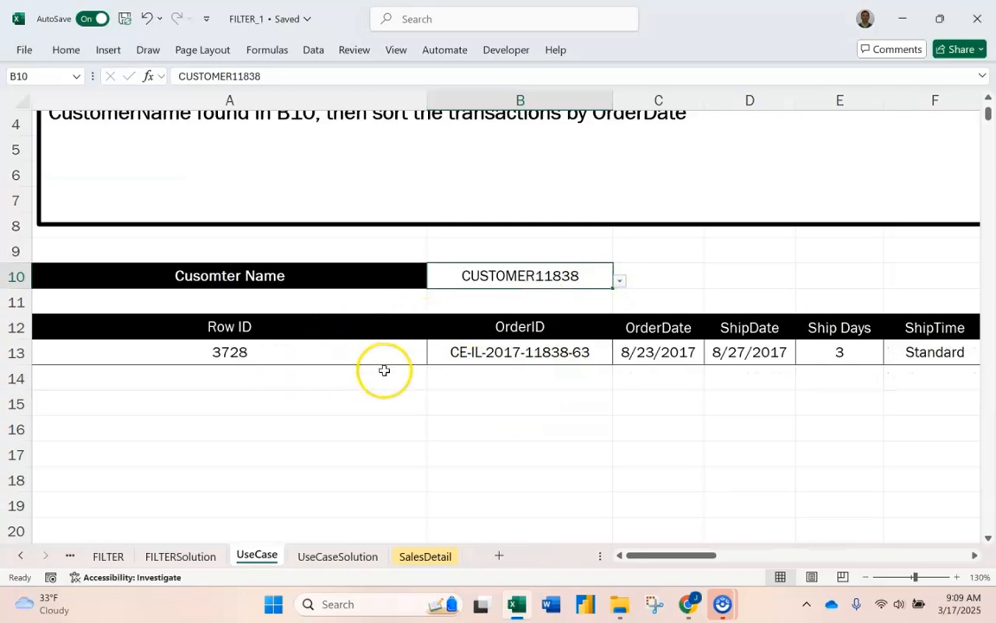
# Wrap the FILTER formula in cell A13 in a SORT function with sort index 3 to order the records by OrderDate
pyautogui.click(275, 352)
pyautogui.doubleClick(267, 350)
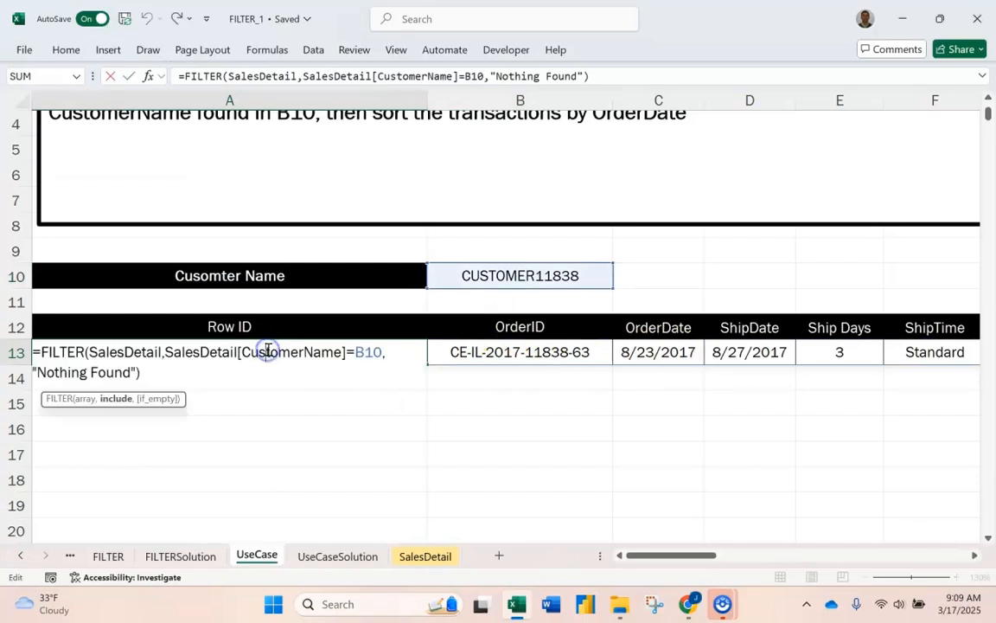
pyautogui.click(39, 352)
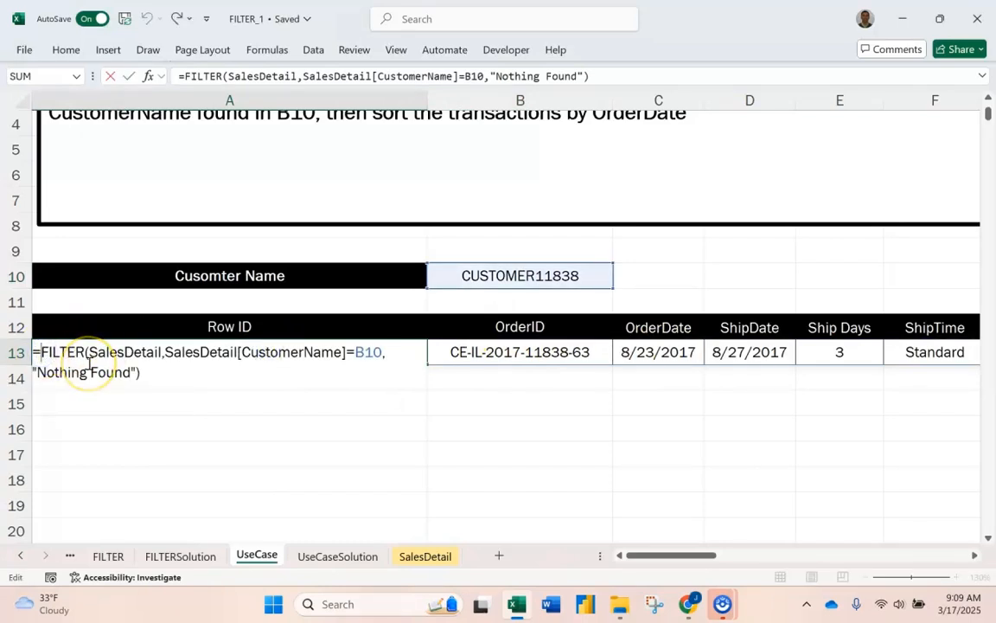
pyautogui.write('sort(')
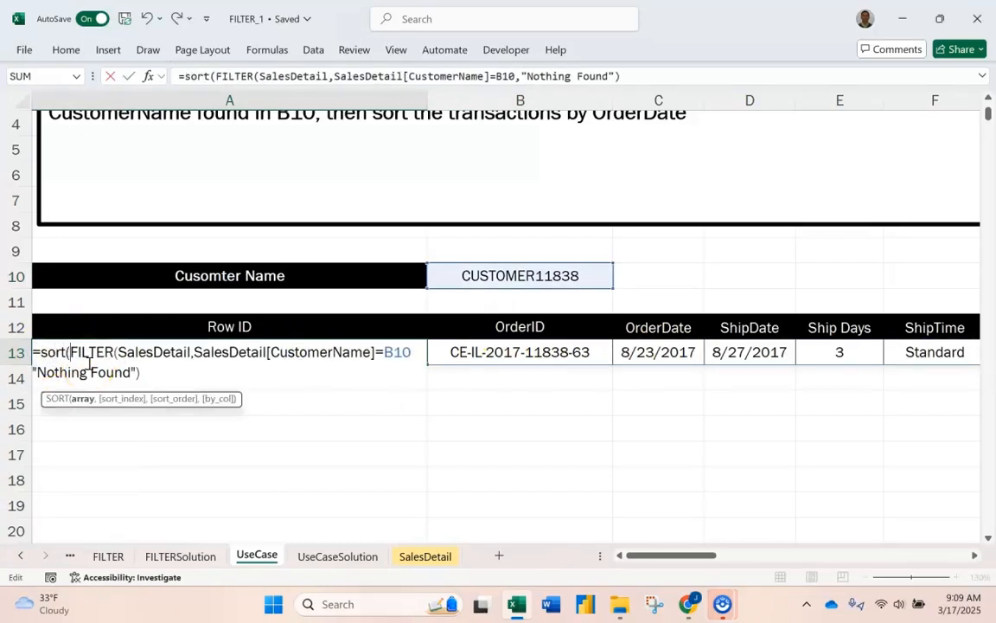
pyautogui.click(147, 372)
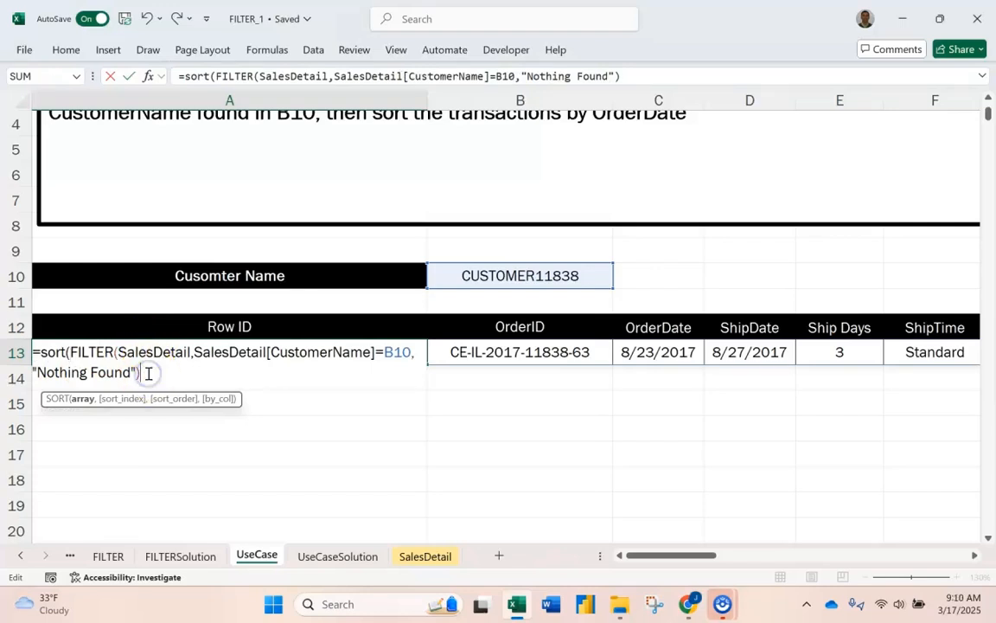
pyautogui.write(',3')
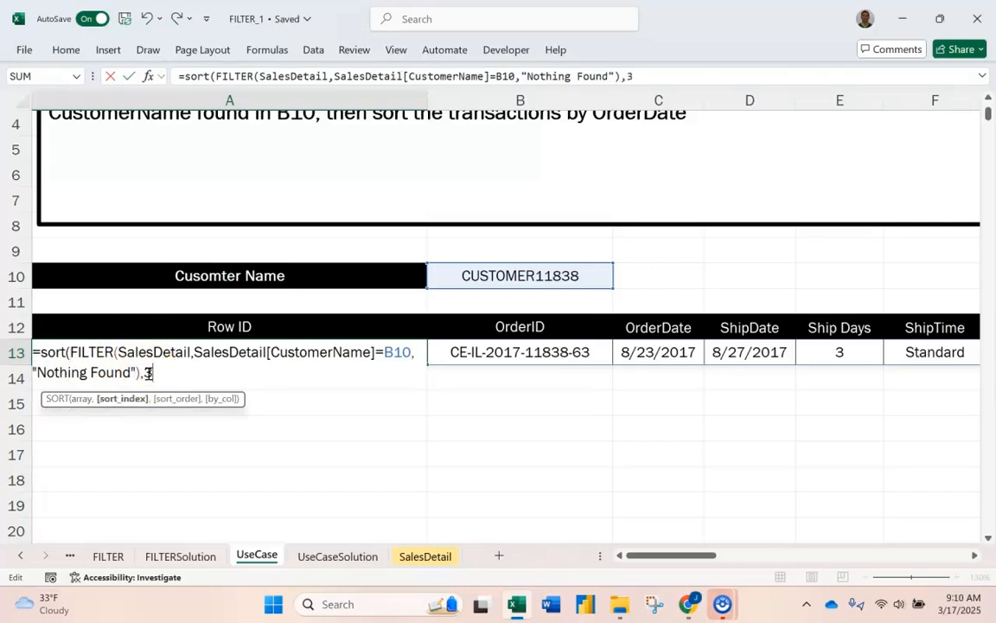
pyautogui.press('Return')
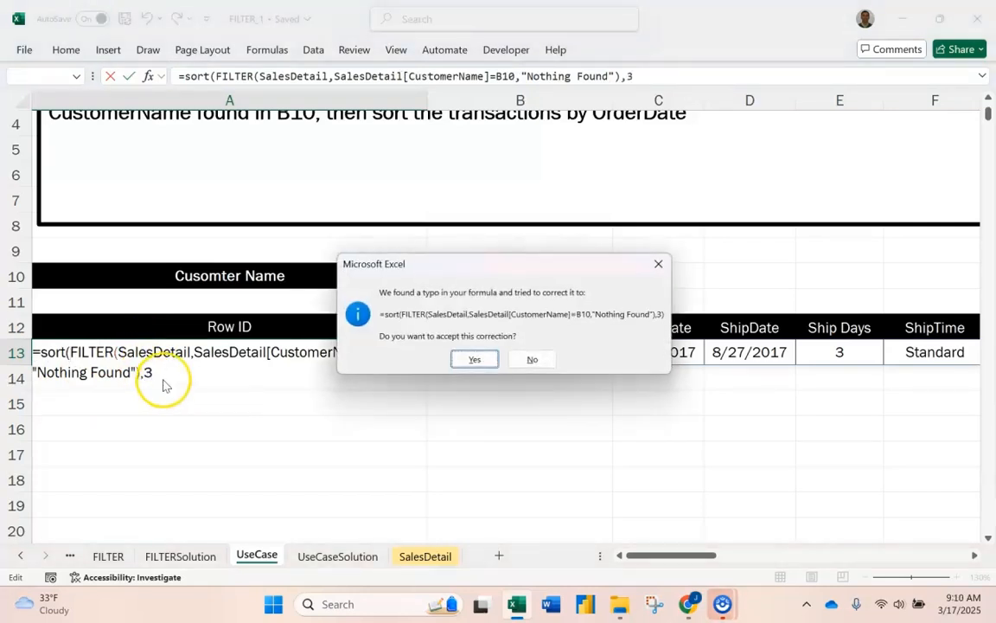
pyautogui.click(458, 362)
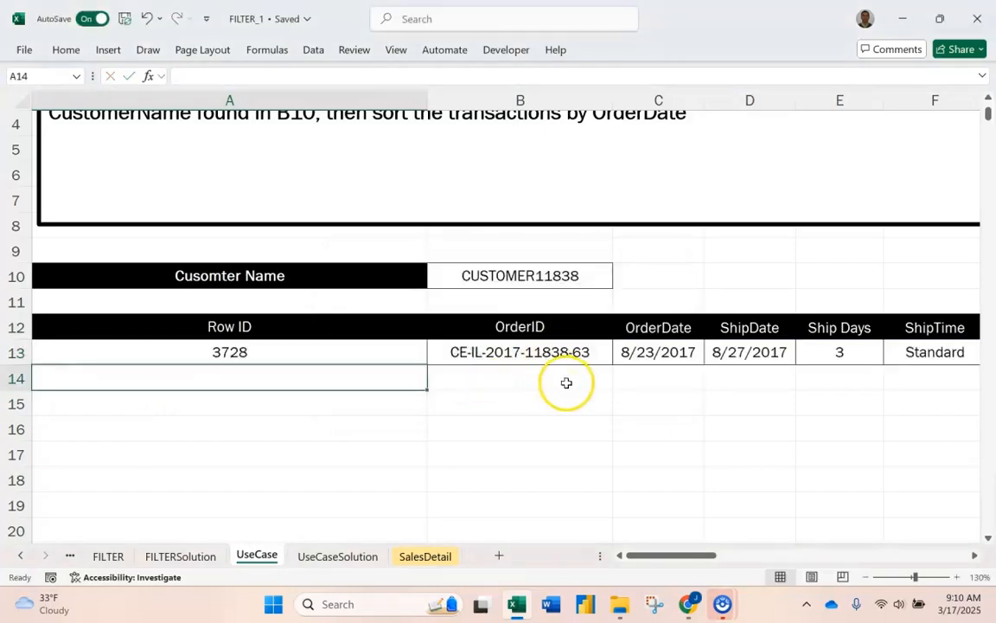
pyautogui.click(205, 355)
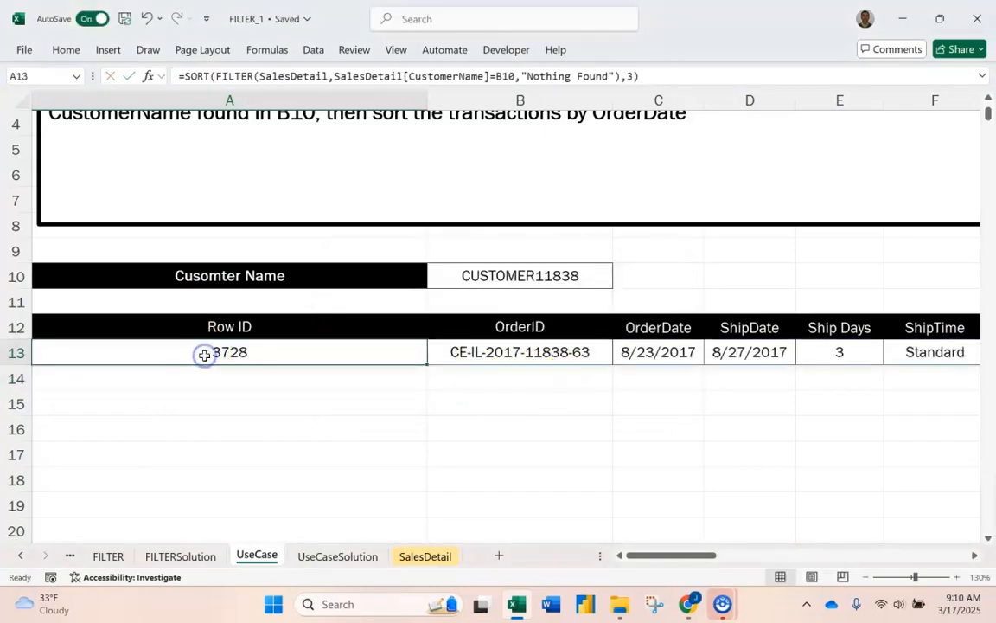
# Select another customer near the start of the B10 list and check the OrderDate sequence of the returned records
pyautogui.click(494, 278)
pyautogui.click(617, 284)
pyautogui.scroll(5, 562, 316)
pyautogui.click(534, 309)
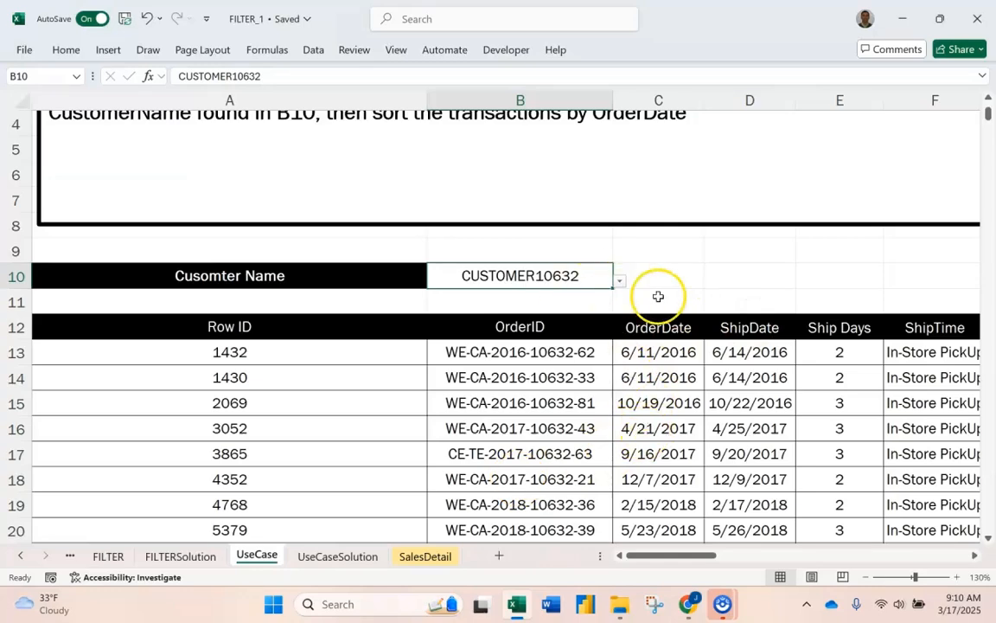
pyautogui.scroll(-2, 658, 297)
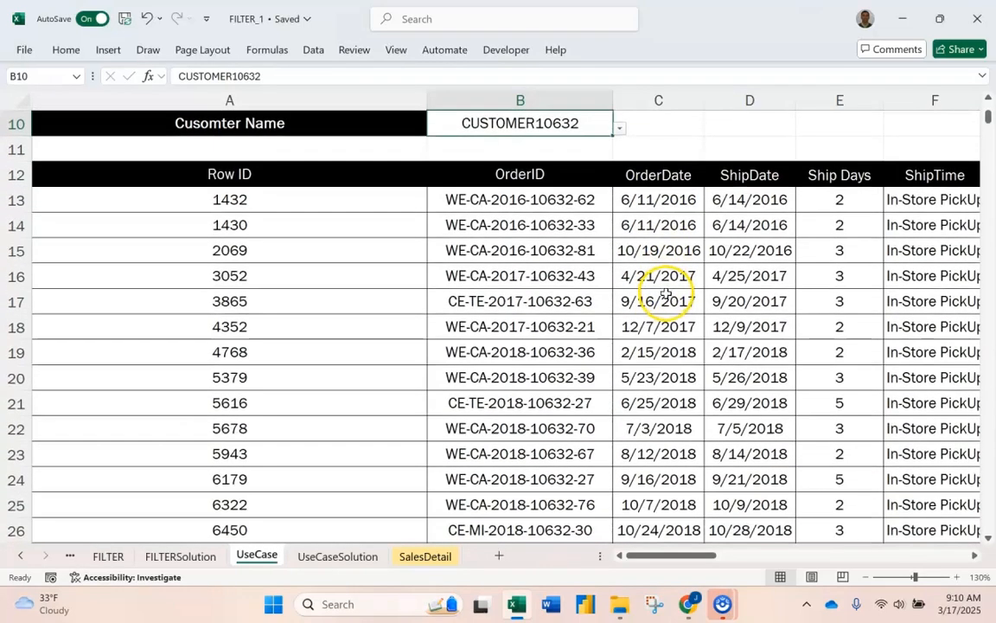
pyautogui.scroll(-2, 661, 351)
pyautogui.scroll(3, 656, 356)
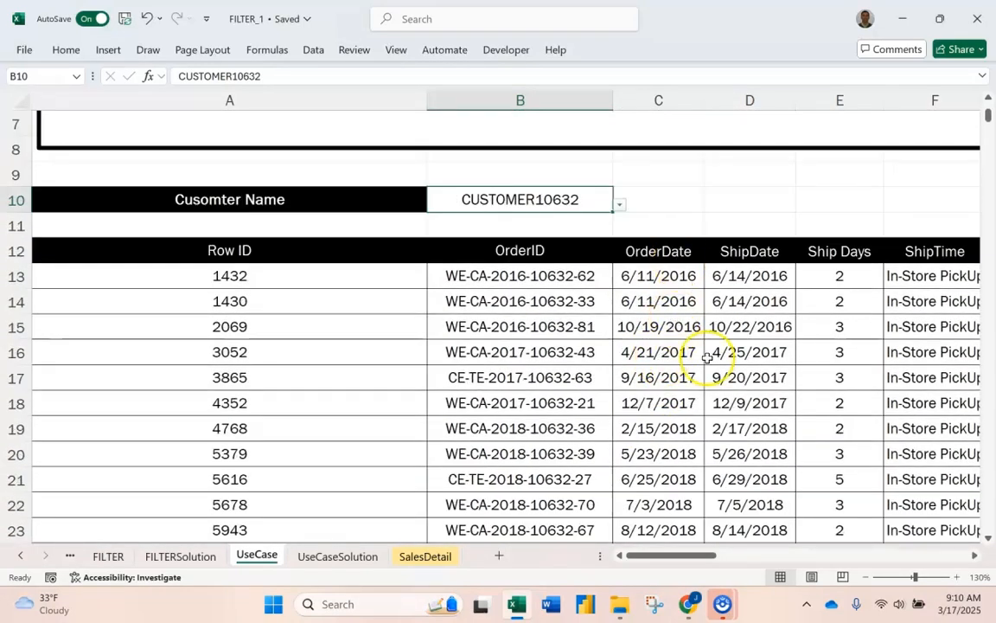